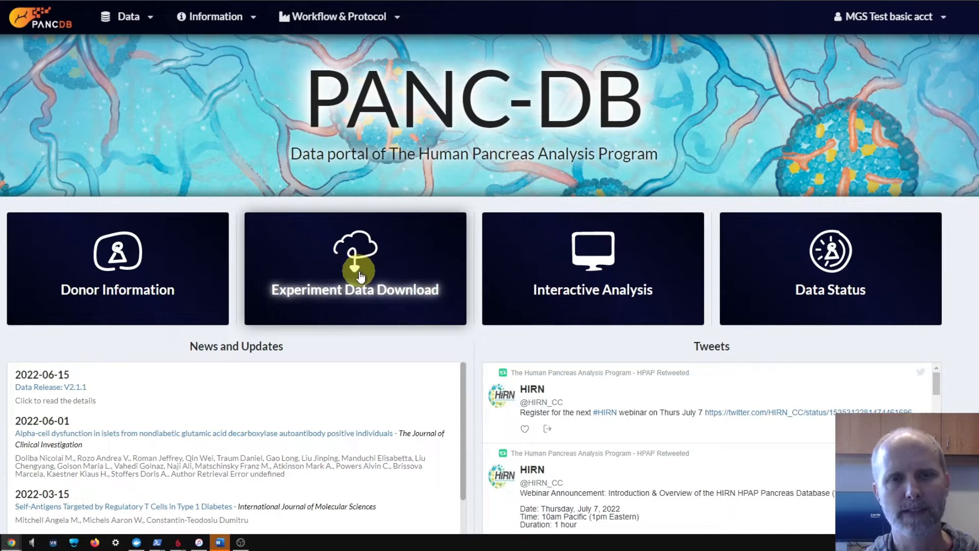
Open the experiment matrix organised by data status and donor
{"action": "left_click", "coordinate": [150, 29]}
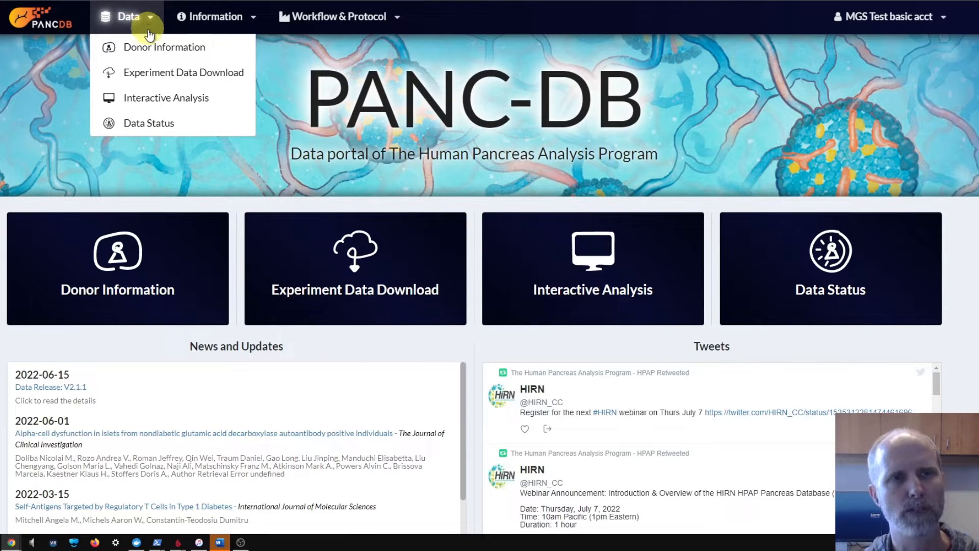
{"action": "left_click", "coordinate": [165, 74]}
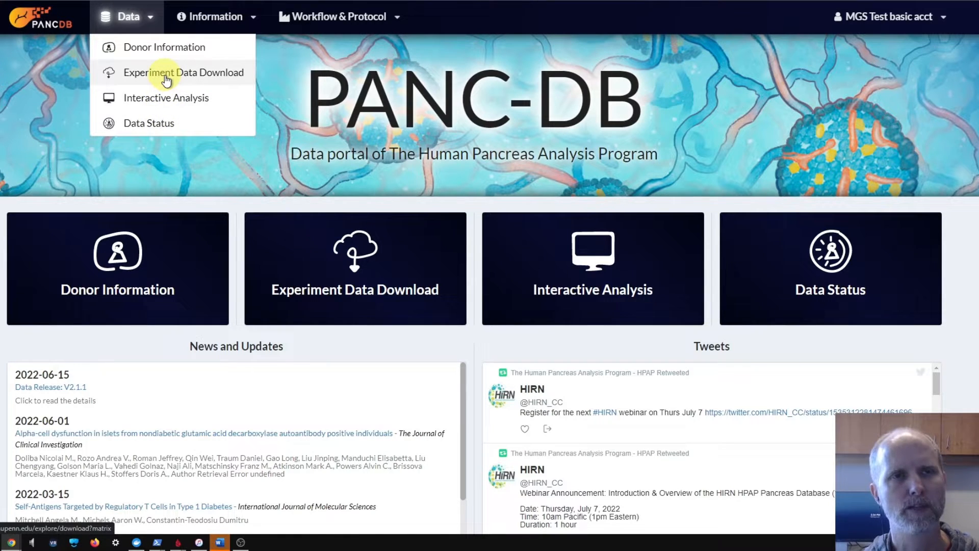
{"action": "left_click", "coordinate": [165, 124]}
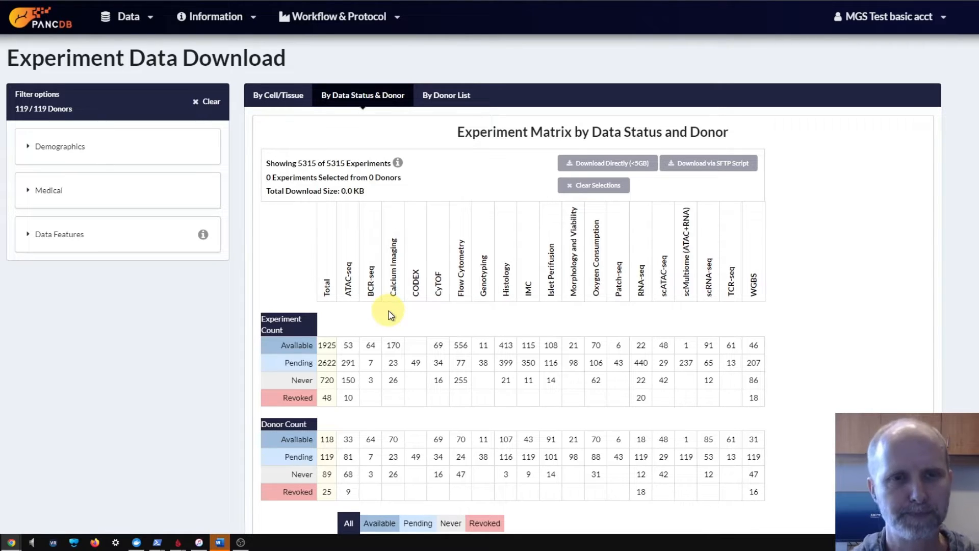
Examine the experiment and donor counts per data status, and view the donor details of HPAP-002
{"action": "scroll", "coordinate": [390, 315], "scroll_direction": "down", "scroll_amount": 1}
{"action": "scroll", "coordinate": [390, 315], "scroll_direction": "down", "scroll_amount": 4}
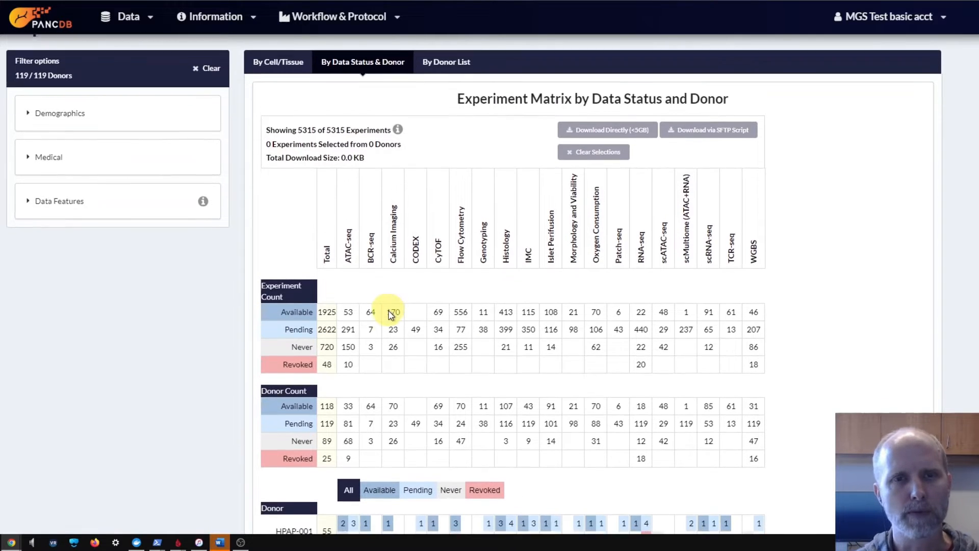
{"action": "scroll", "coordinate": [390, 315], "scroll_direction": "down", "scroll_amount": 5}
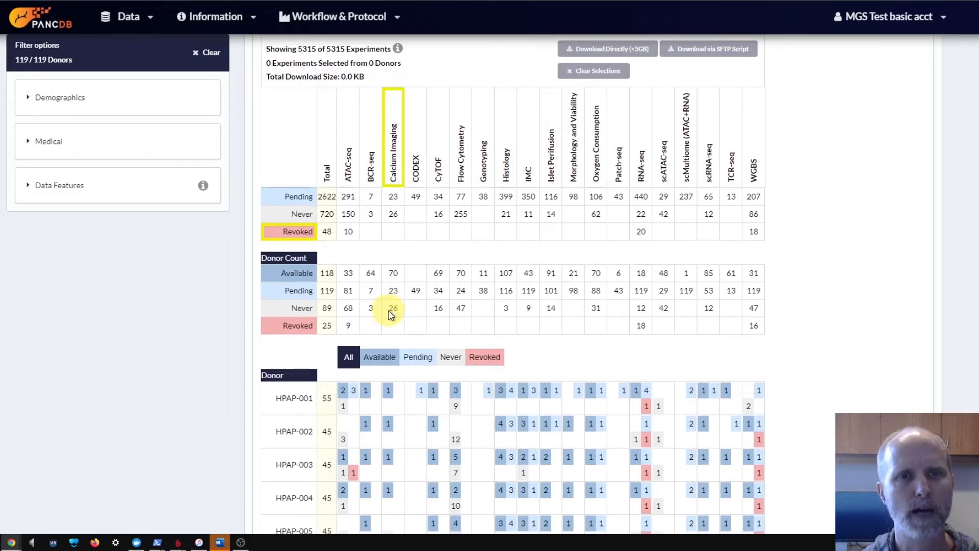
{"action": "scroll", "coordinate": [391, 315], "scroll_direction": "up", "scroll_amount": 5}
{"action": "scroll", "coordinate": [389, 312], "scroll_direction": "up", "scroll_amount": 1}
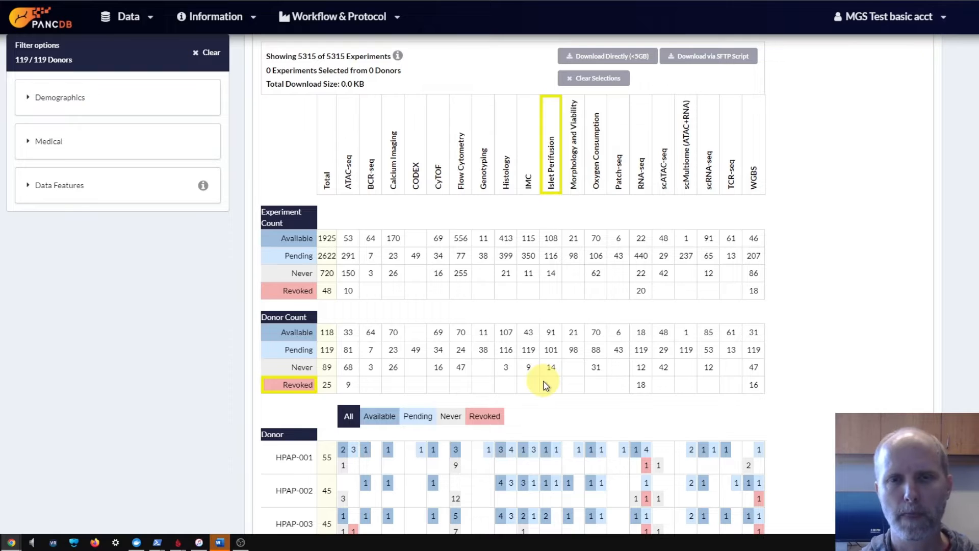
{"action": "scroll", "coordinate": [544, 385], "scroll_direction": "down", "scroll_amount": 3}
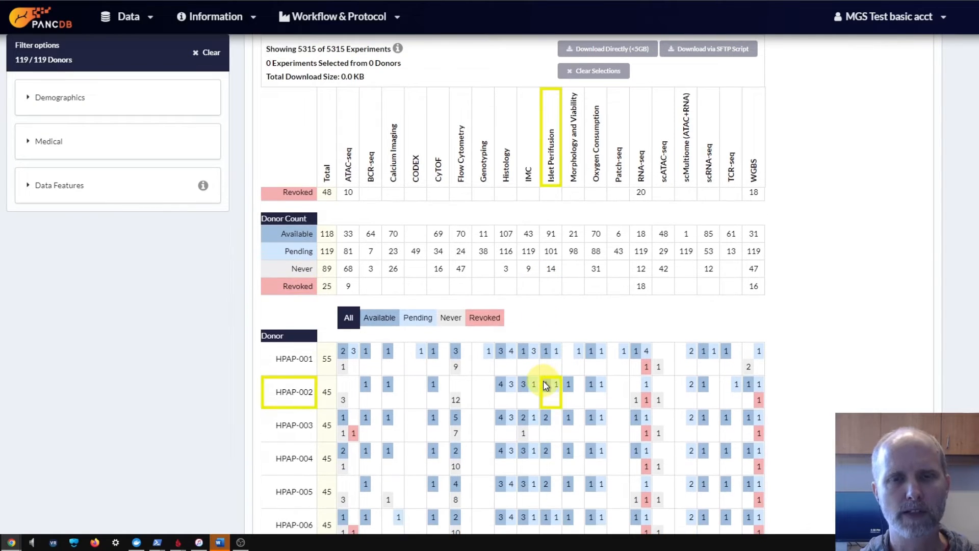
{"action": "scroll", "coordinate": [545, 385], "scroll_direction": "down", "scroll_amount": 1}
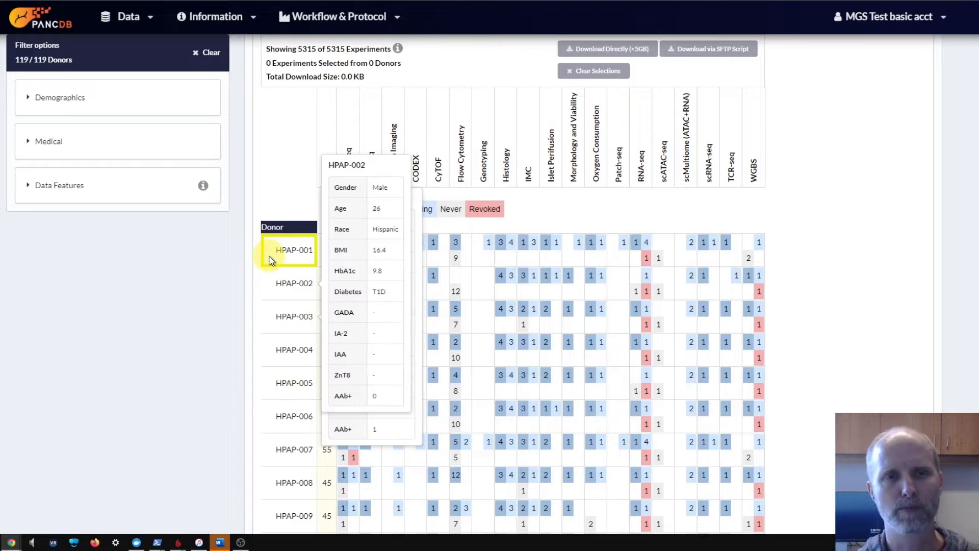
{"action": "mouse_move", "coordinate": [287, 286]}
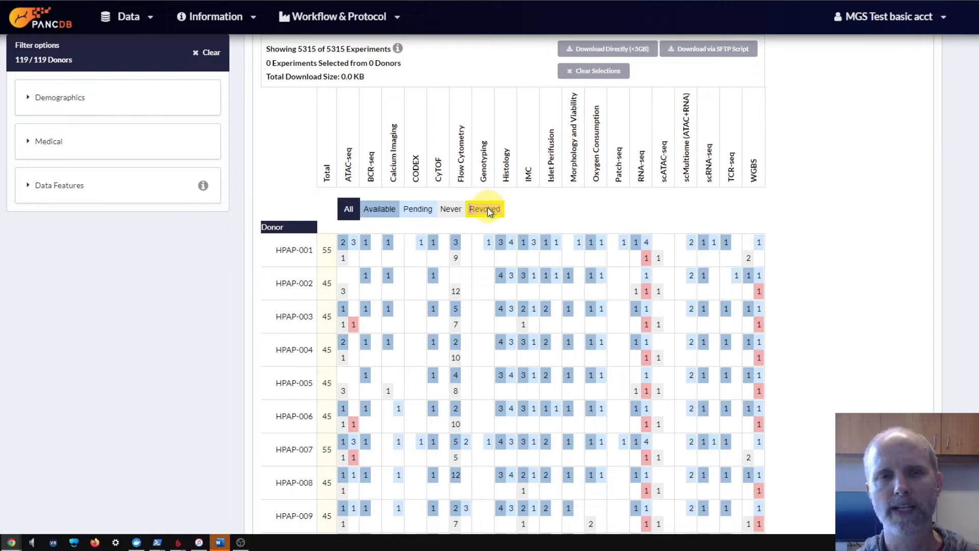
Show the donor rows by Available, Pending, Never and Revoked status in turn, and return to All
{"action": "left_click", "coordinate": [378, 216]}
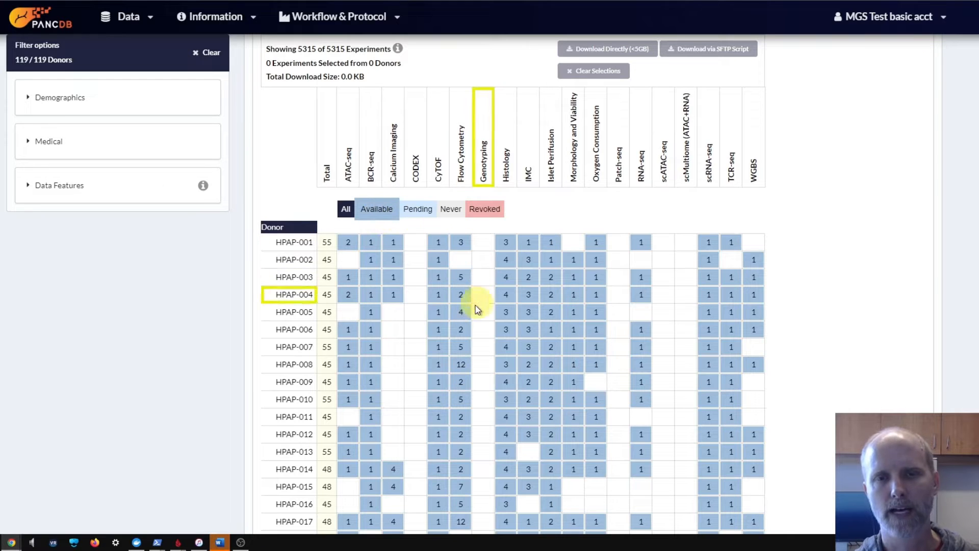
{"action": "left_click", "coordinate": [412, 210]}
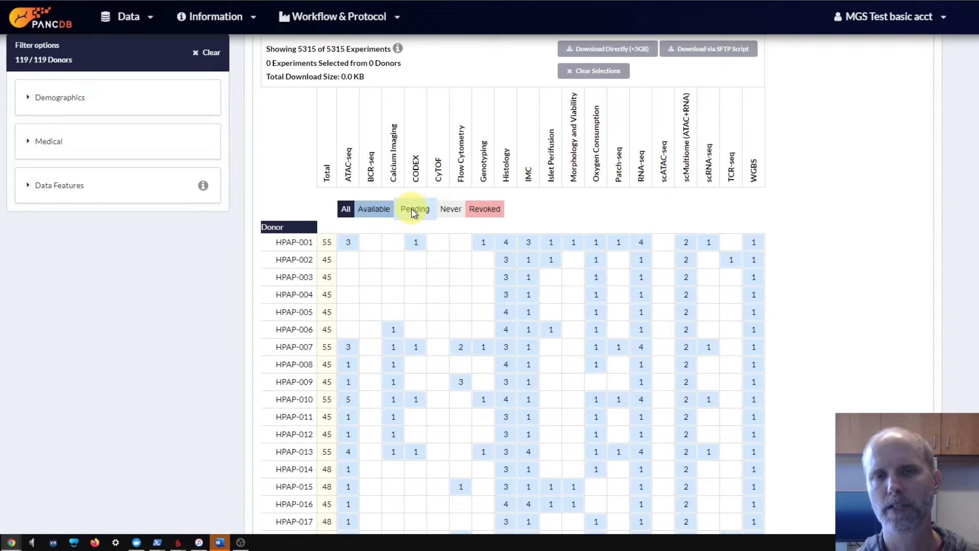
{"action": "left_click", "coordinate": [451, 209]}
{"action": "left_click", "coordinate": [487, 209]}
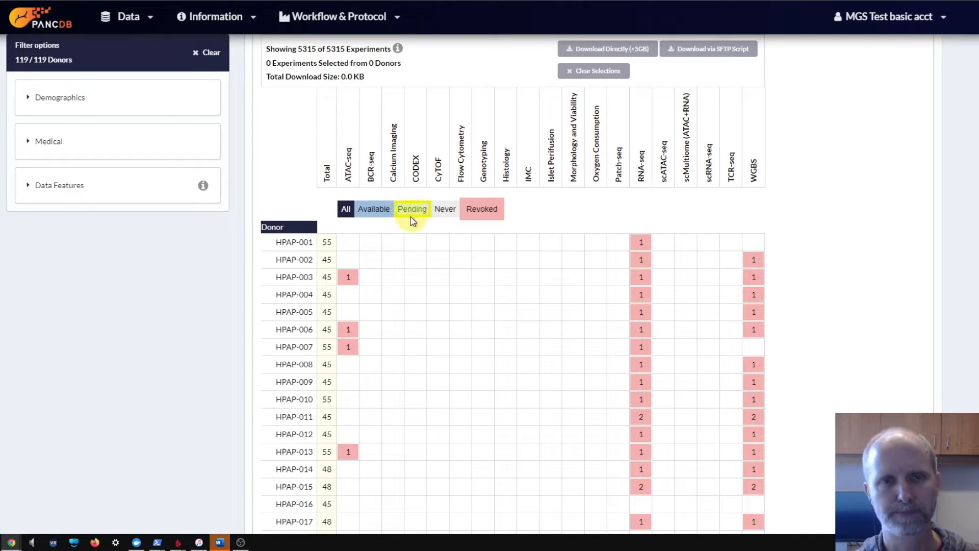
{"action": "left_click", "coordinate": [344, 216]}
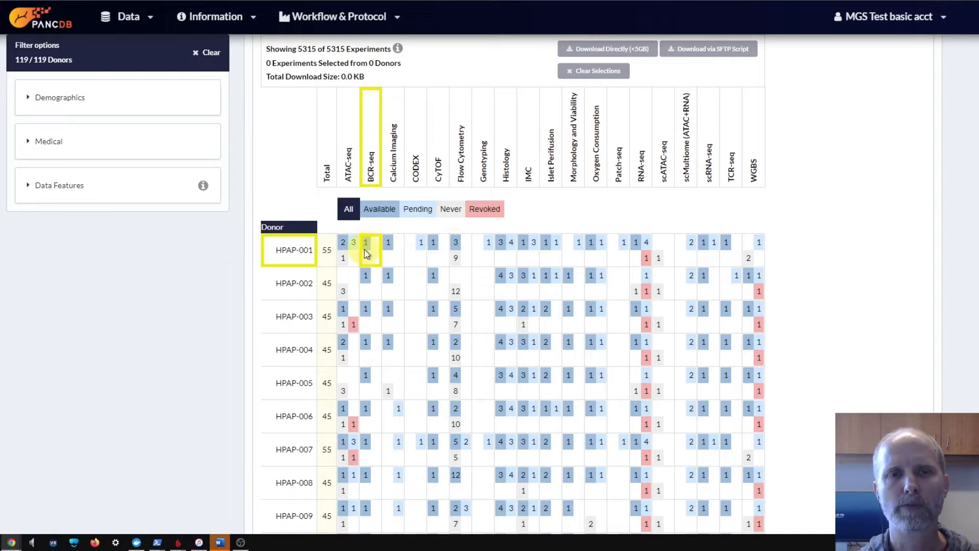
Check the Never and Revoked status reasons for HPAP-001's ATAC-seq and RNA-seq, and look through the donor rows down to HPAP-121
{"action": "mouse_move", "coordinate": [352, 255]}
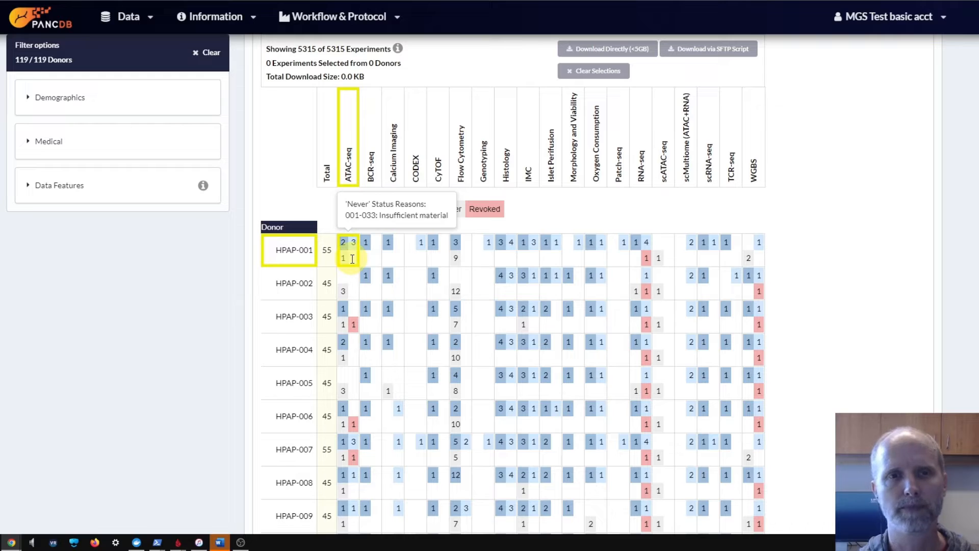
{"action": "mouse_move", "coordinate": [650, 241]}
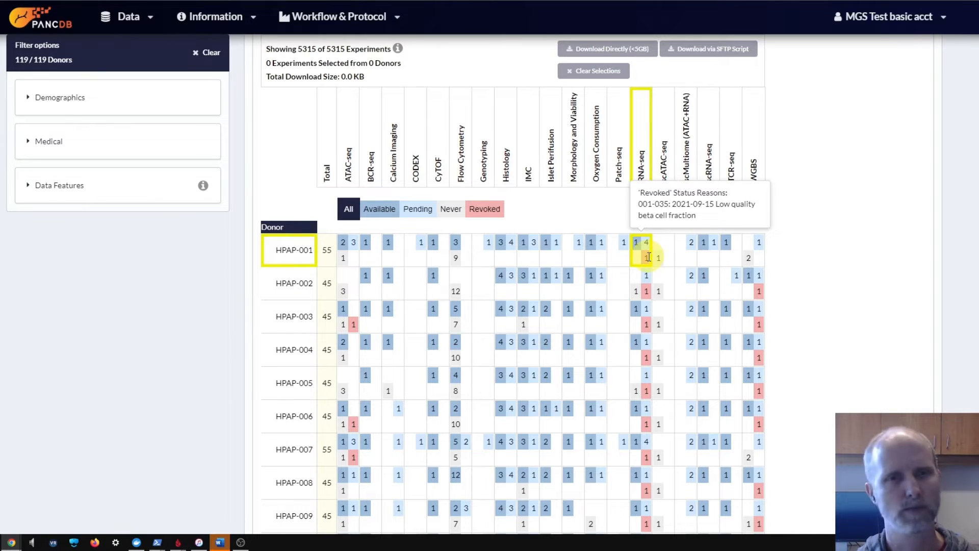
{"action": "scroll", "coordinate": [577, 334], "scroll_direction": "down", "scroll_amount": 12}
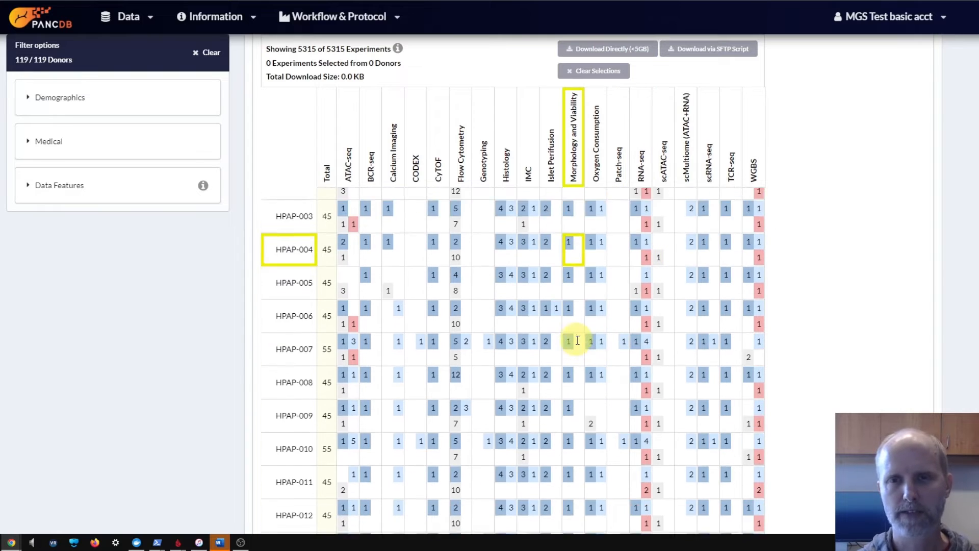
{"action": "scroll", "coordinate": [578, 340], "scroll_direction": "down", "scroll_amount": 20}
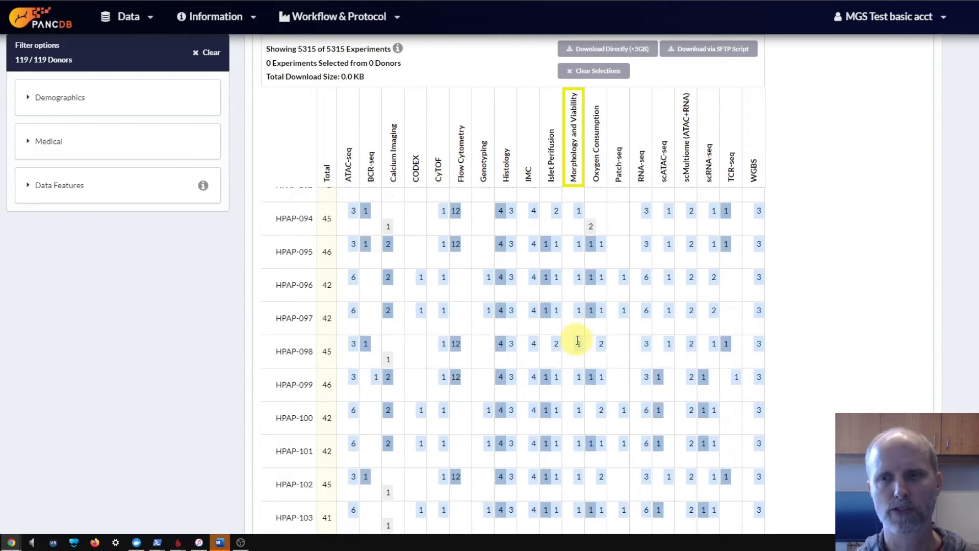
{"action": "mouse_move", "coordinate": [296, 393]}
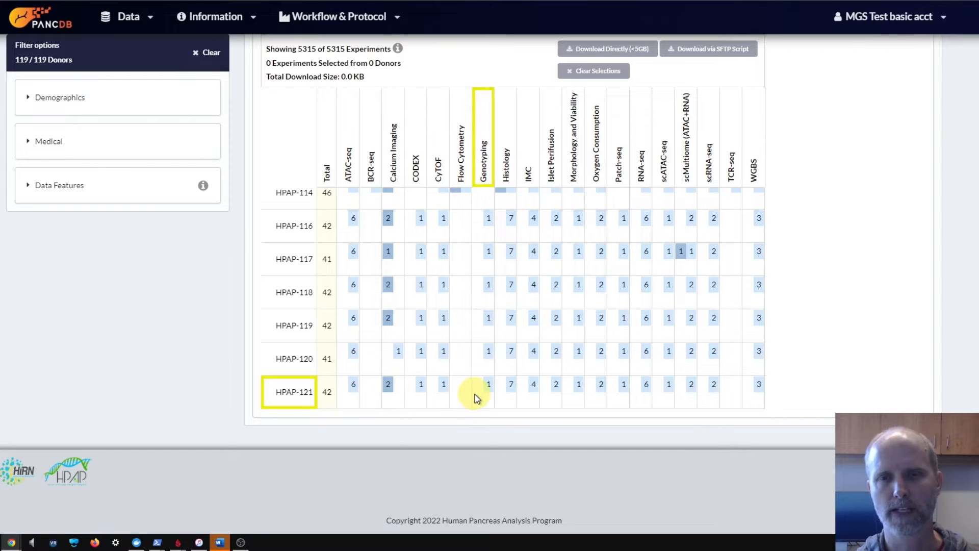
{"action": "scroll", "coordinate": [474, 397], "scroll_direction": "up", "scroll_amount": 10}
{"action": "scroll", "coordinate": [474, 396], "scroll_direction": "up", "scroll_amount": 20}
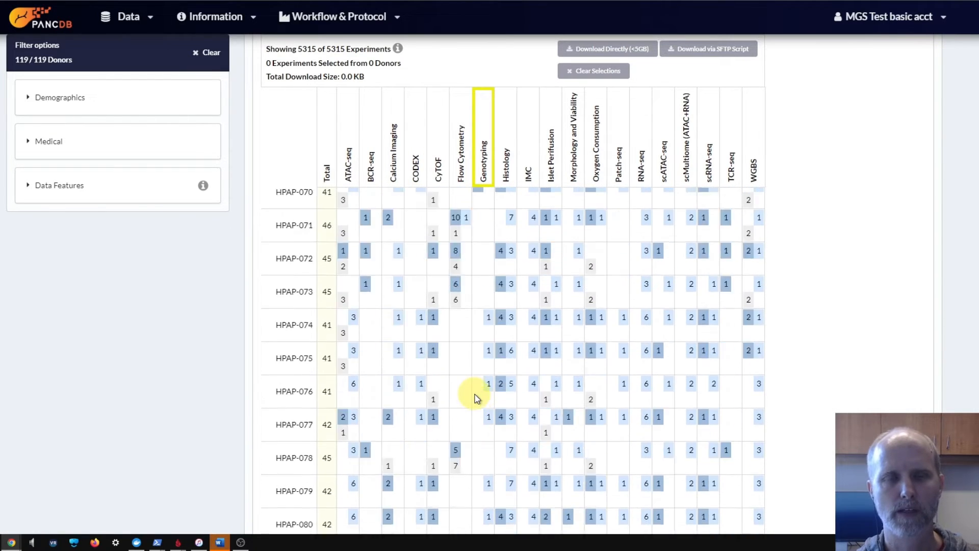
{"action": "scroll", "coordinate": [474, 398], "scroll_direction": "up", "scroll_amount": 13}
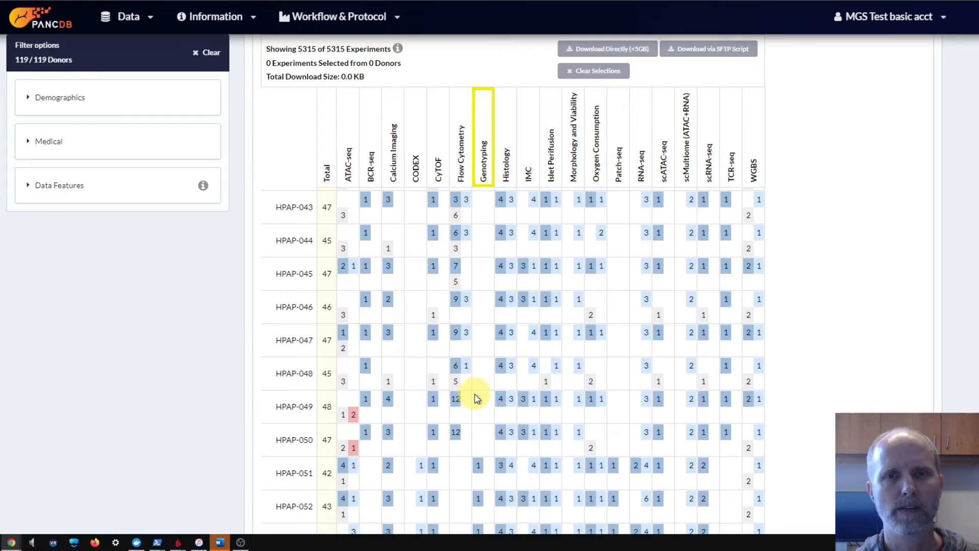
{"action": "scroll", "coordinate": [475, 398], "scroll_direction": "up", "scroll_amount": 13}
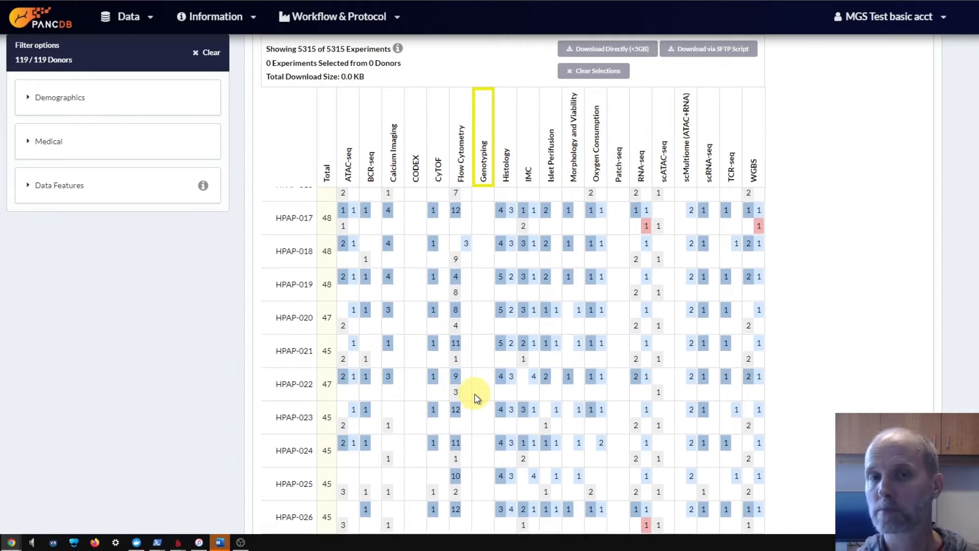
{"action": "scroll", "coordinate": [474, 396], "scroll_direction": "up", "scroll_amount": 8}
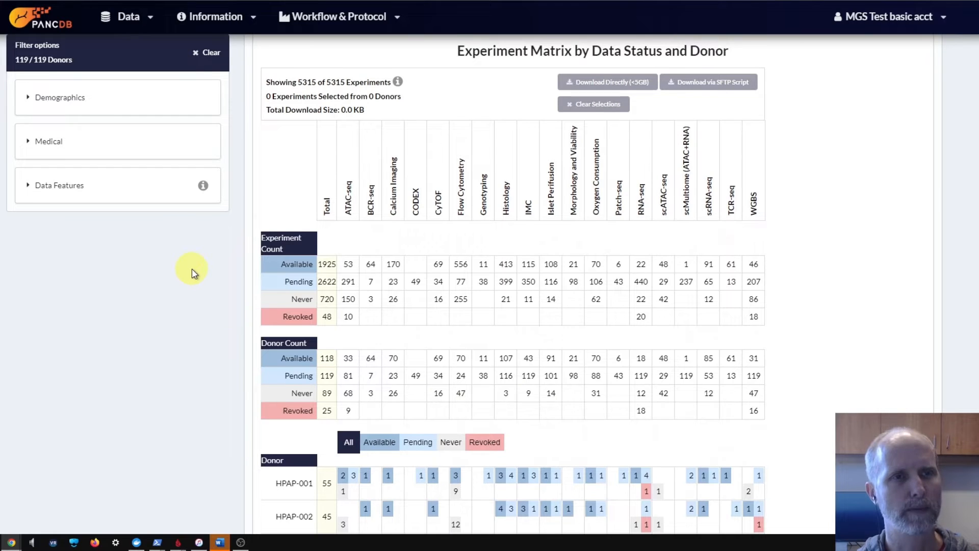
{"action": "scroll", "coordinate": [192, 268], "scroll_direction": "up", "scroll_amount": 1}
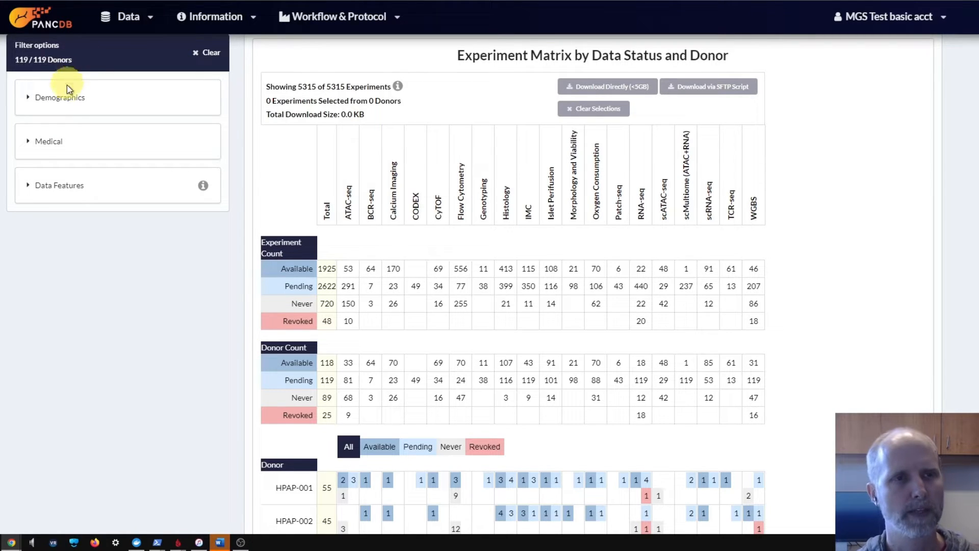
Try filtering the donors by Female gender and African American race, and clear the demographic filters
{"action": "left_click", "coordinate": [66, 105]}
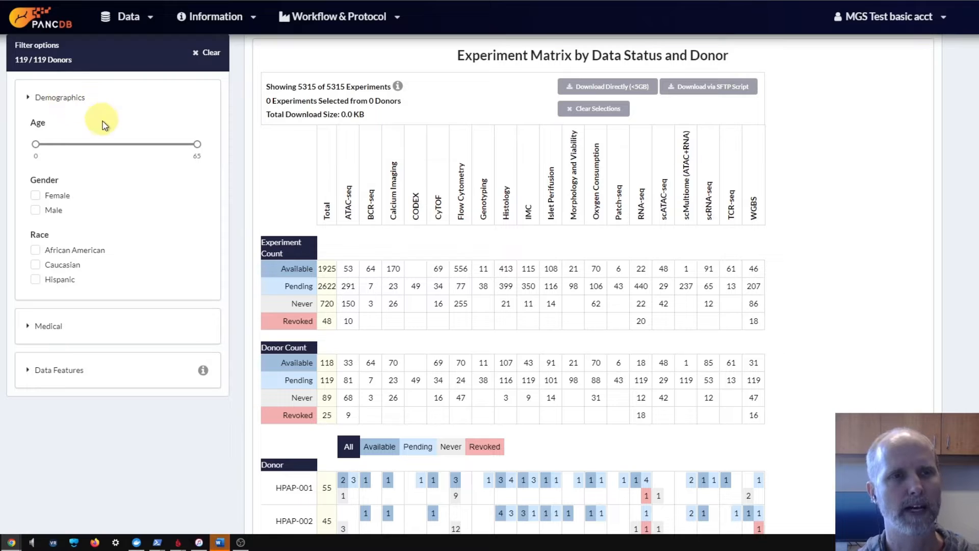
{"action": "left_click", "coordinate": [36, 196]}
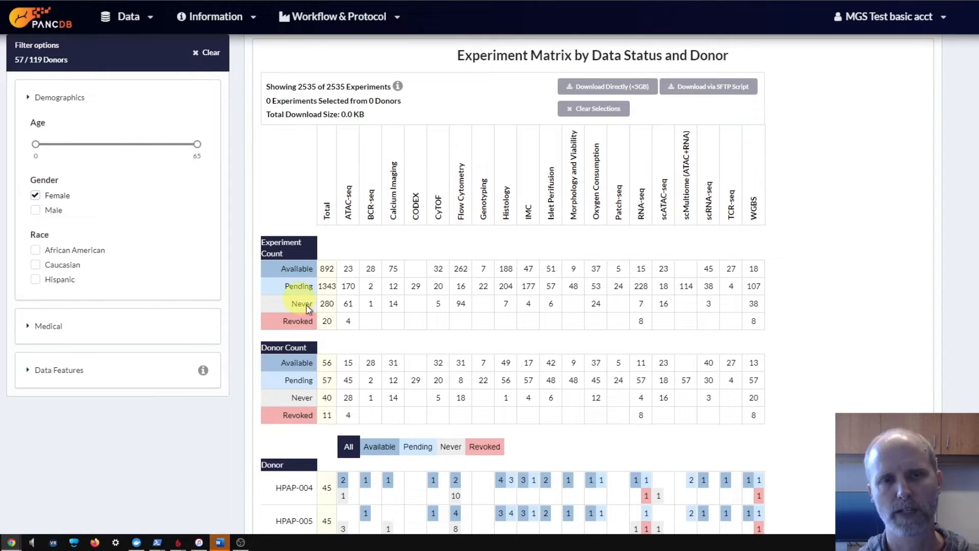
{"action": "left_click", "coordinate": [35, 250]}
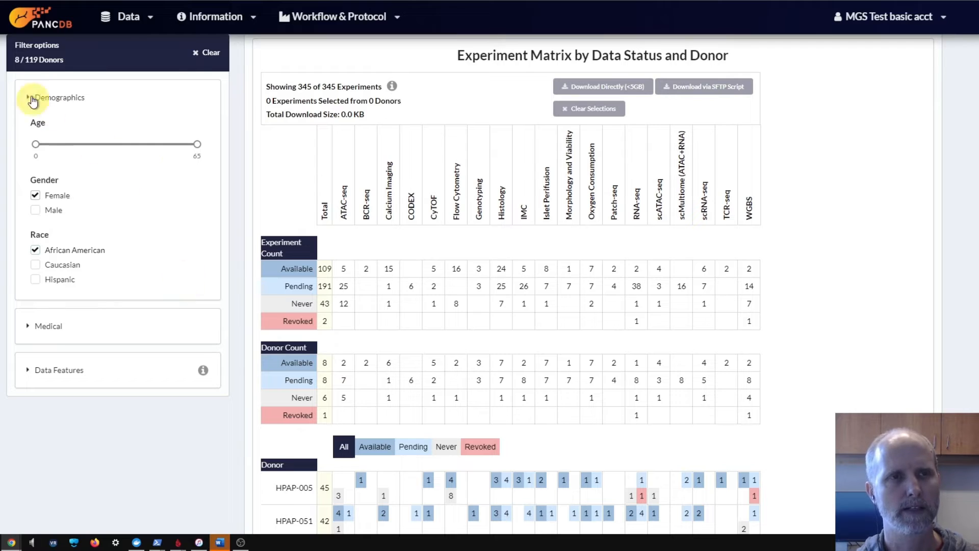
{"action": "left_click", "coordinate": [205, 52]}
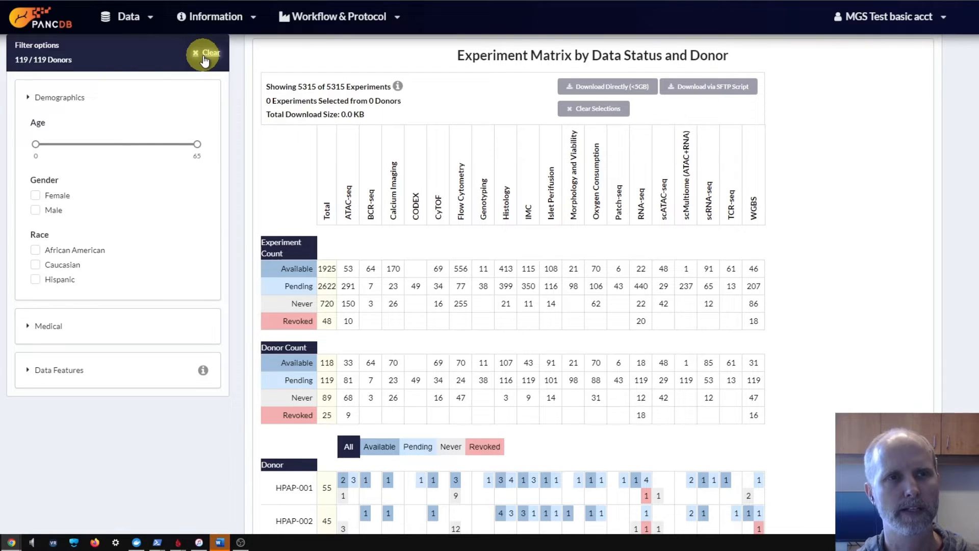
{"action": "left_click", "coordinate": [74, 100]}
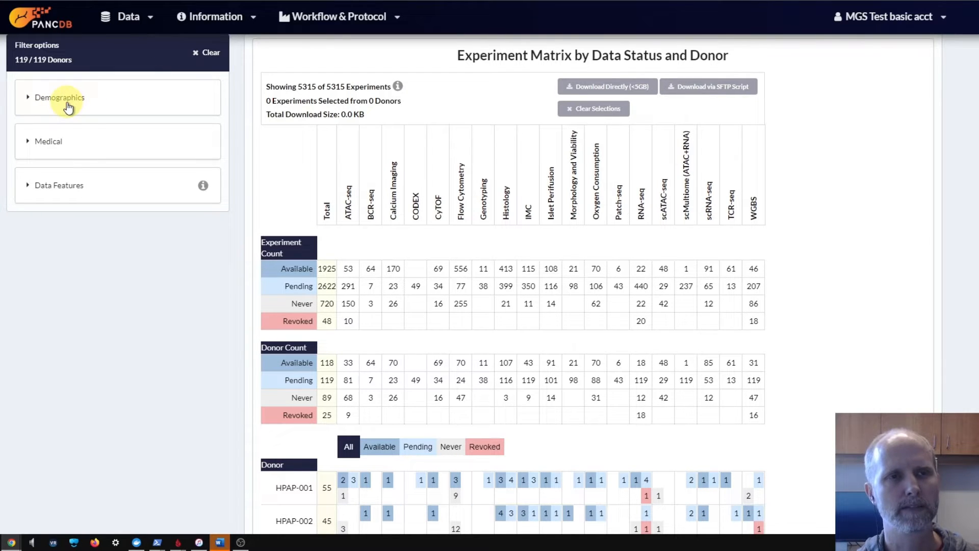
Try filtering the donors by T1D disease status, and remove that medical filter
{"action": "left_click", "coordinate": [59, 143]}
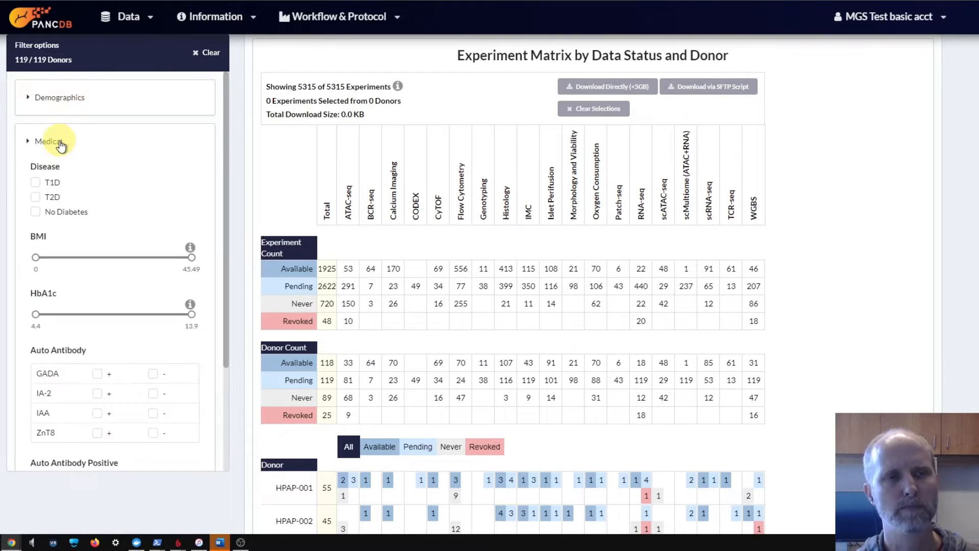
{"action": "left_click", "coordinate": [36, 183]}
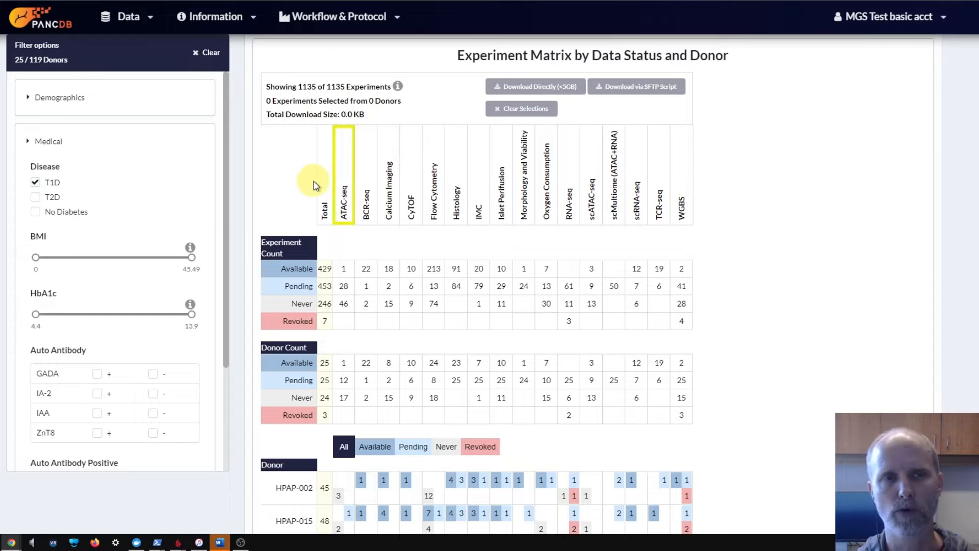
{"action": "left_click", "coordinate": [39, 184]}
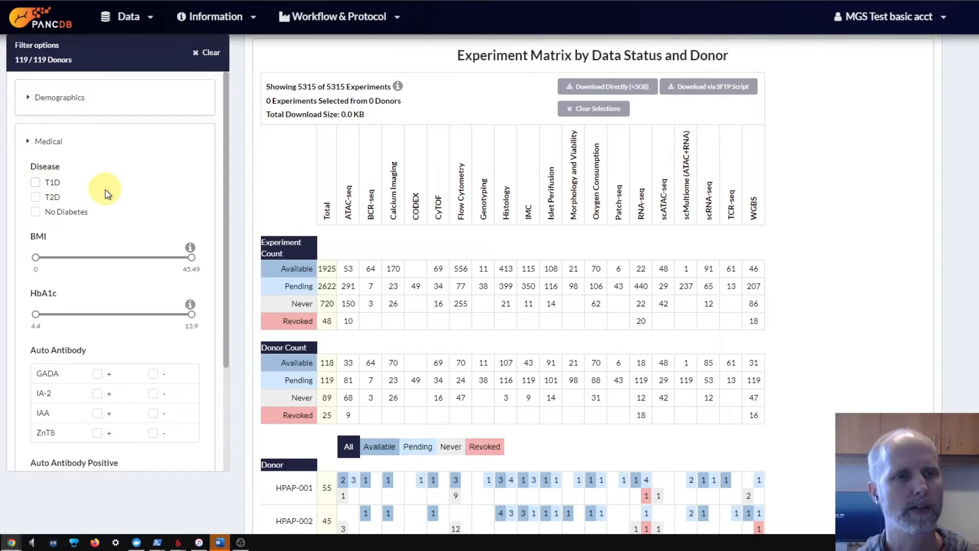
{"action": "left_click", "coordinate": [55, 141]}
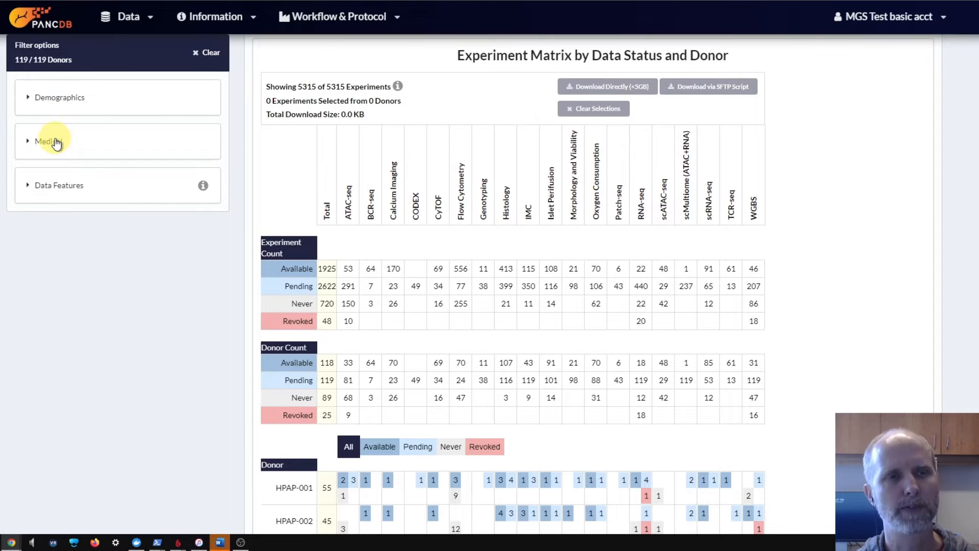
Filter the experiments by the data-generating institution University of Pennsylvania
{"action": "scroll", "coordinate": [54, 148], "scroll_direction": "up", "scroll_amount": 1}
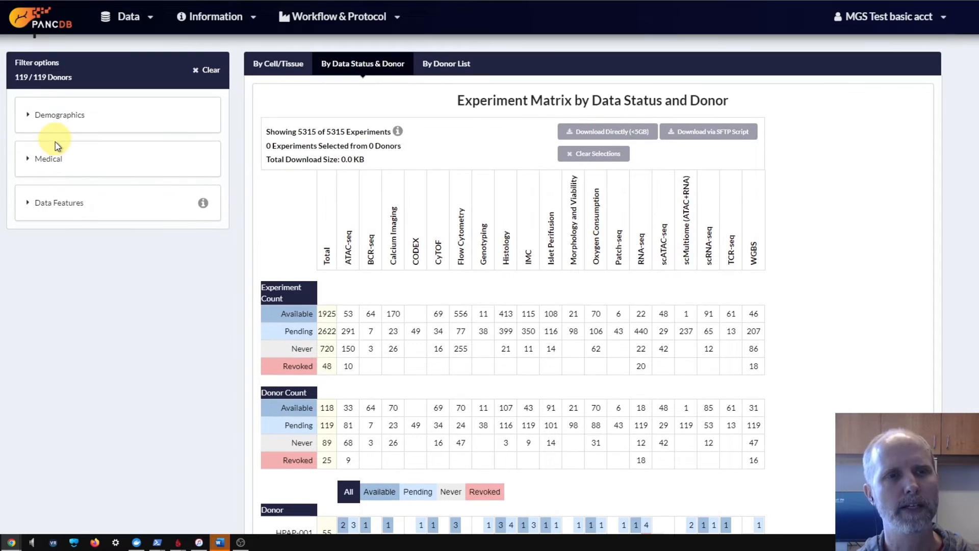
{"action": "left_click", "coordinate": [61, 208]}
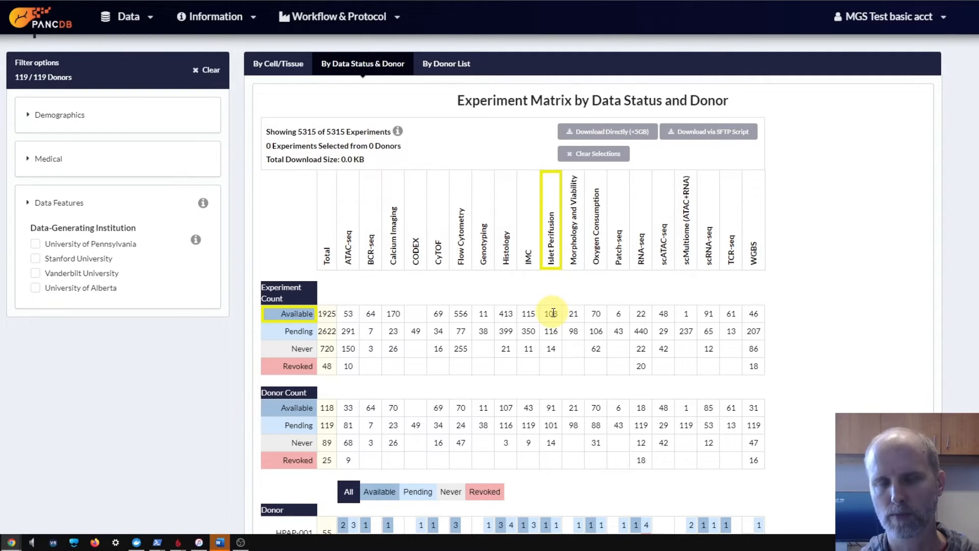
{"action": "left_click", "coordinate": [35, 244]}
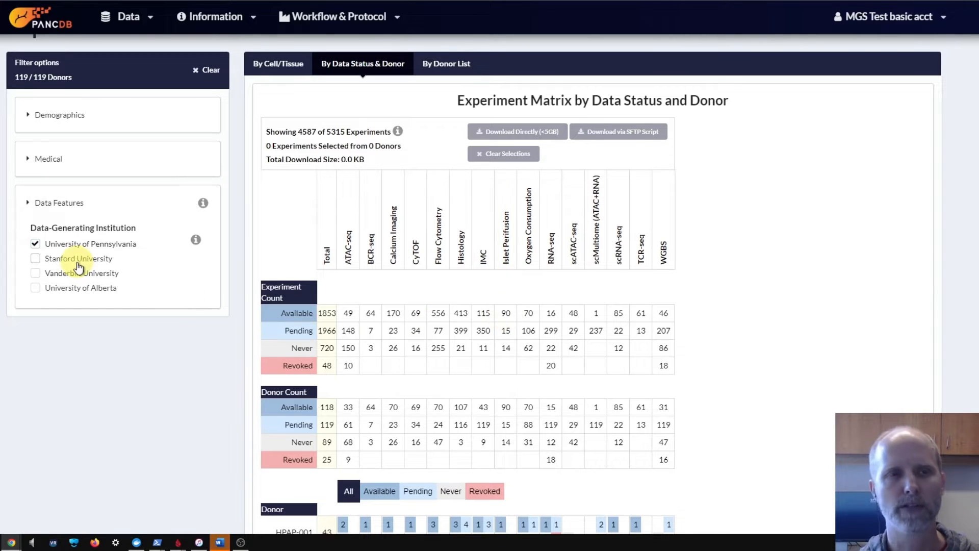
Try filtering by Vanderbilt University instead of University of Pennsylvania, and remove that institution filter
{"action": "left_click", "coordinate": [35, 246]}
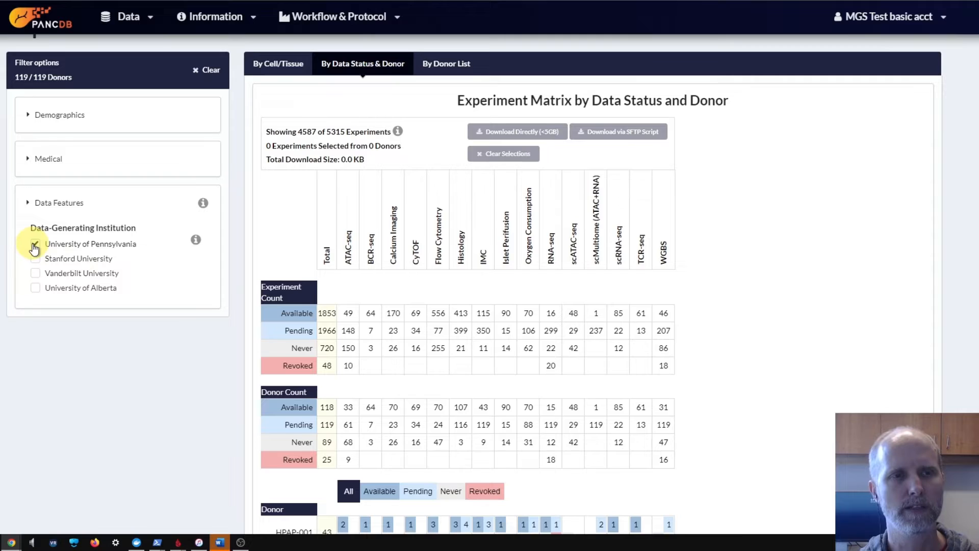
{"action": "left_click", "coordinate": [35, 273]}
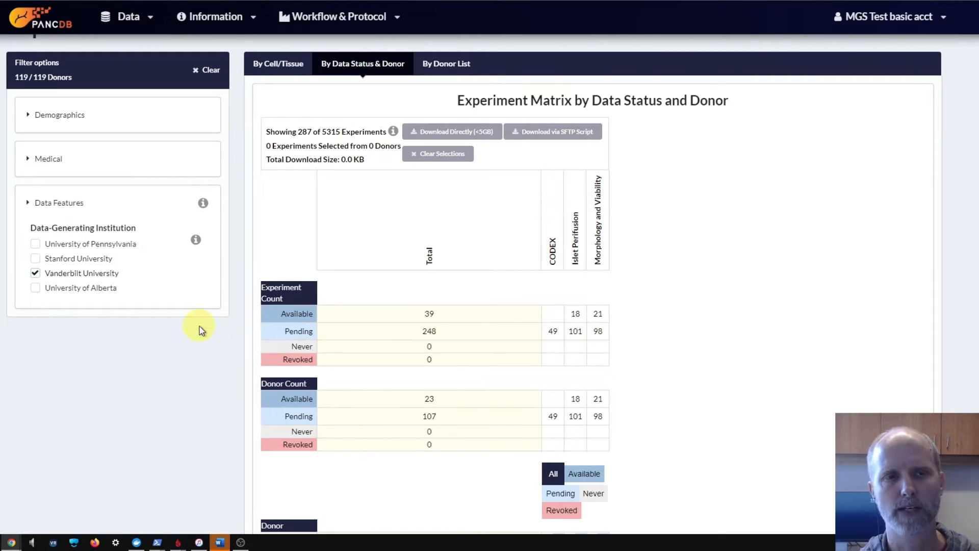
{"action": "left_click", "coordinate": [36, 274]}
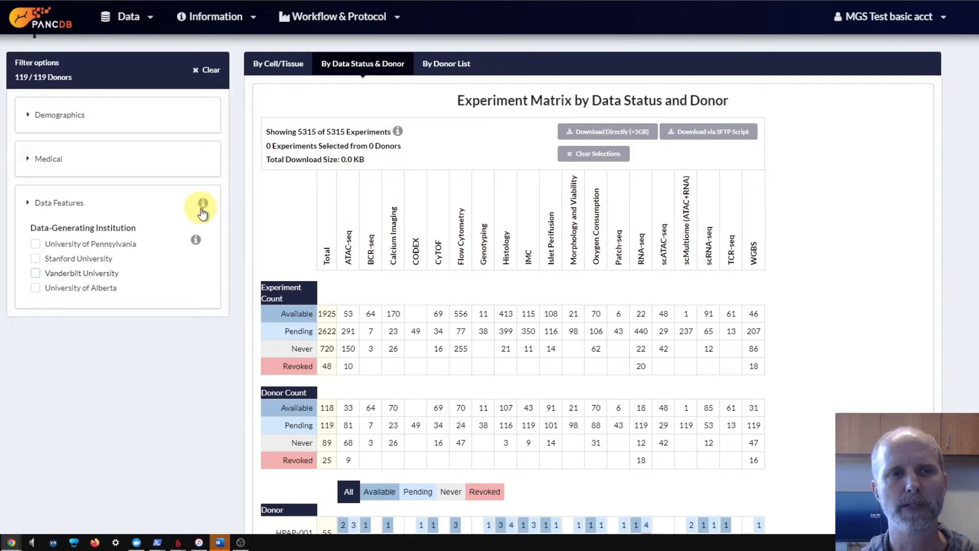
Reapply the University of Pennsylvania filter, and clear all filters with the data features section collapsed
{"action": "left_click", "coordinate": [68, 249]}
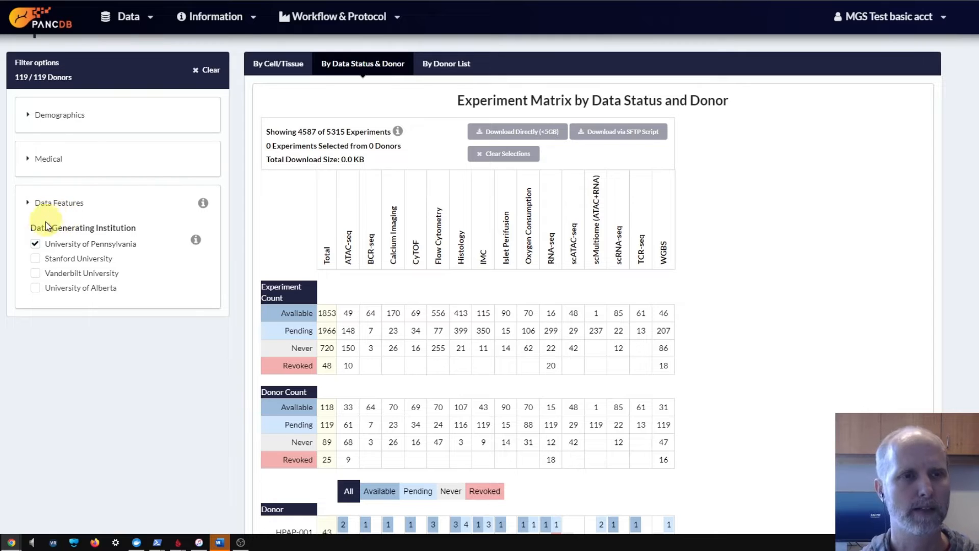
{"action": "left_click", "coordinate": [205, 71]}
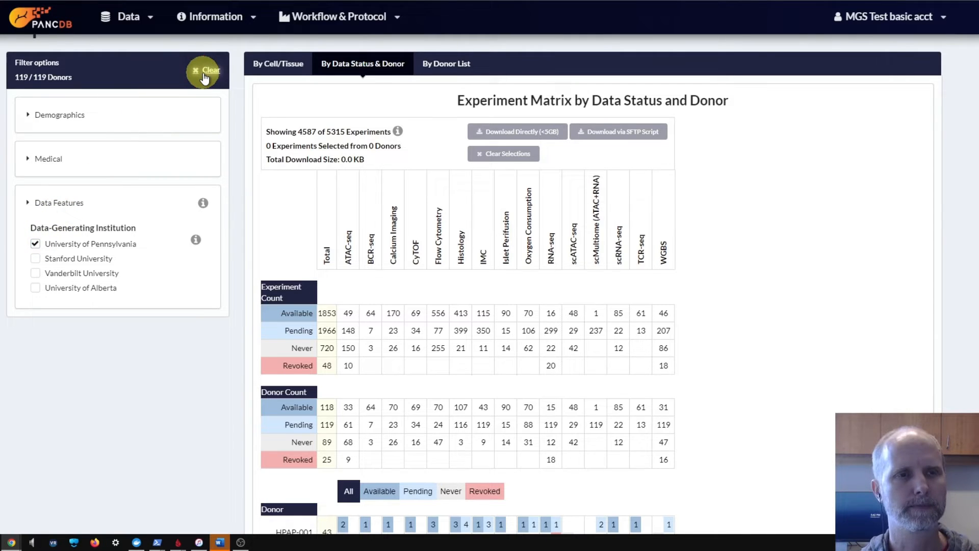
{"action": "left_click", "coordinate": [73, 204]}
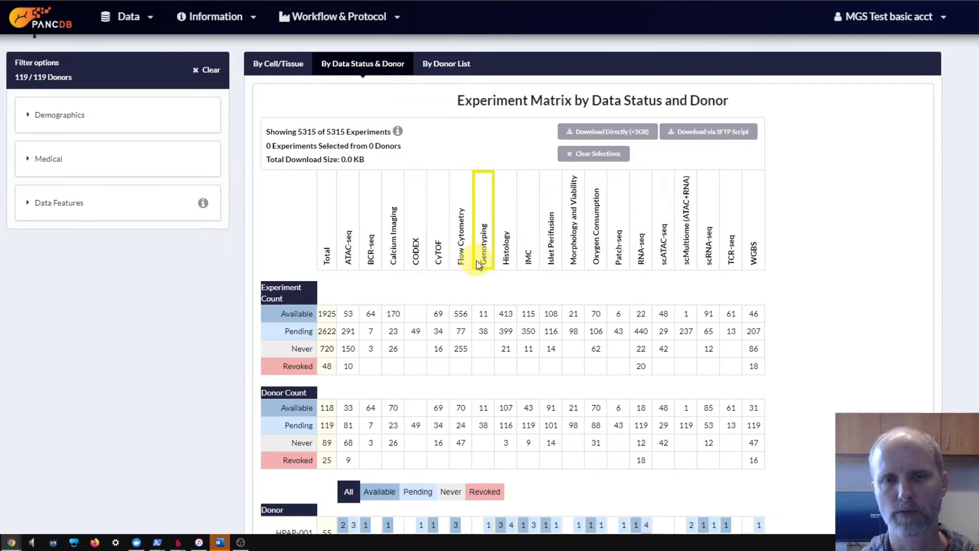
Select all available Genotyping experiments and look through the highlighted donors around HPAP-052 to HPAP-061
{"action": "scroll", "coordinate": [477, 261], "scroll_direction": "down", "scroll_amount": 1}
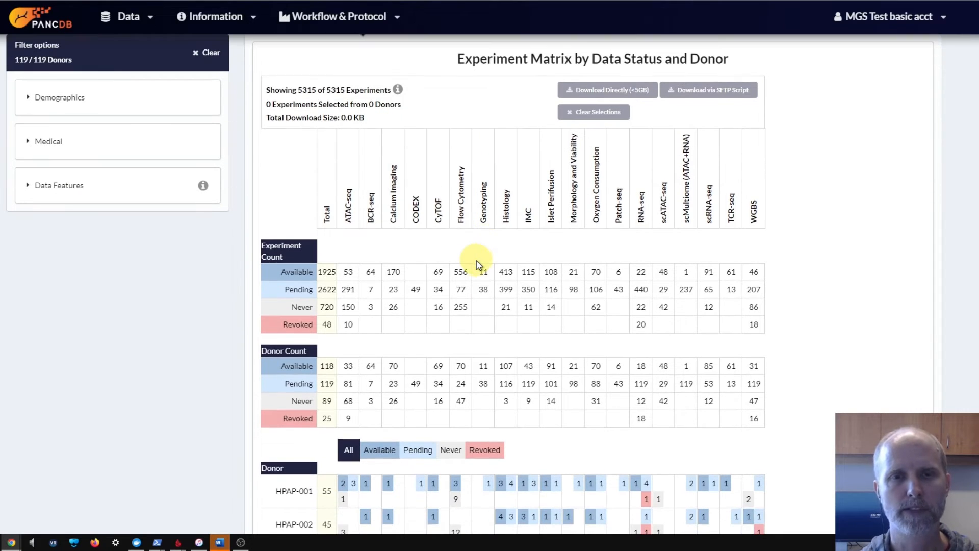
{"action": "left_click", "coordinate": [484, 200]}
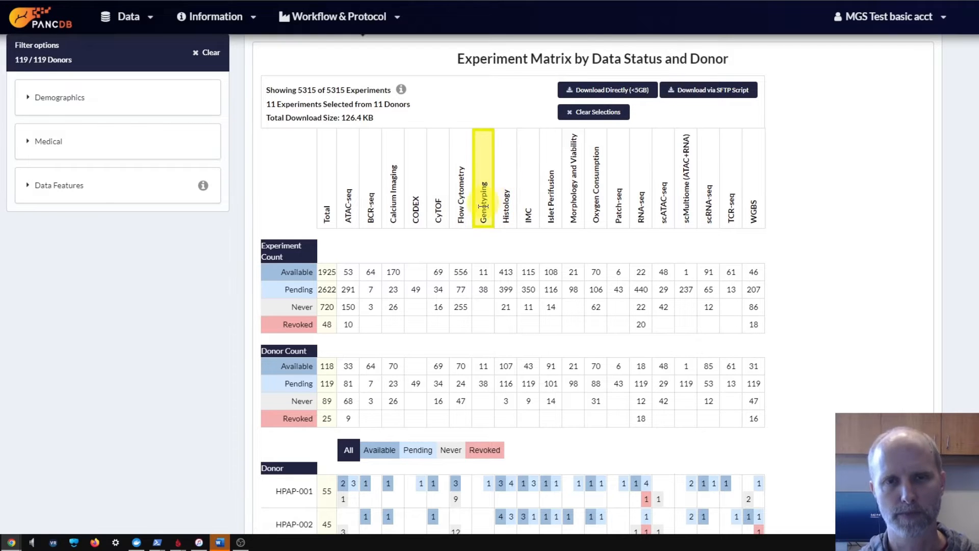
{"action": "scroll", "coordinate": [471, 332], "scroll_direction": "down", "scroll_amount": 2}
{"action": "scroll", "coordinate": [470, 355], "scroll_direction": "down", "scroll_amount": 20}
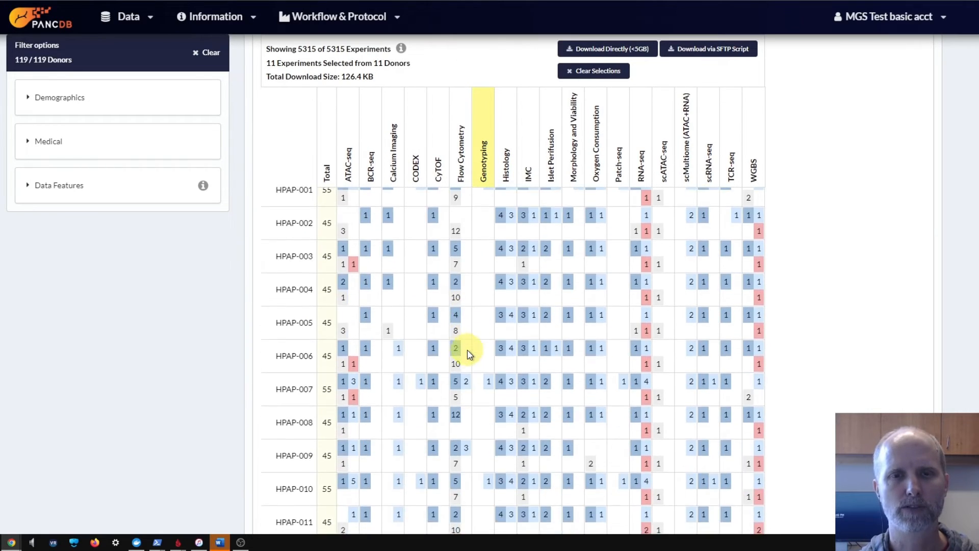
{"action": "scroll", "coordinate": [468, 350], "scroll_direction": "down", "scroll_amount": 20}
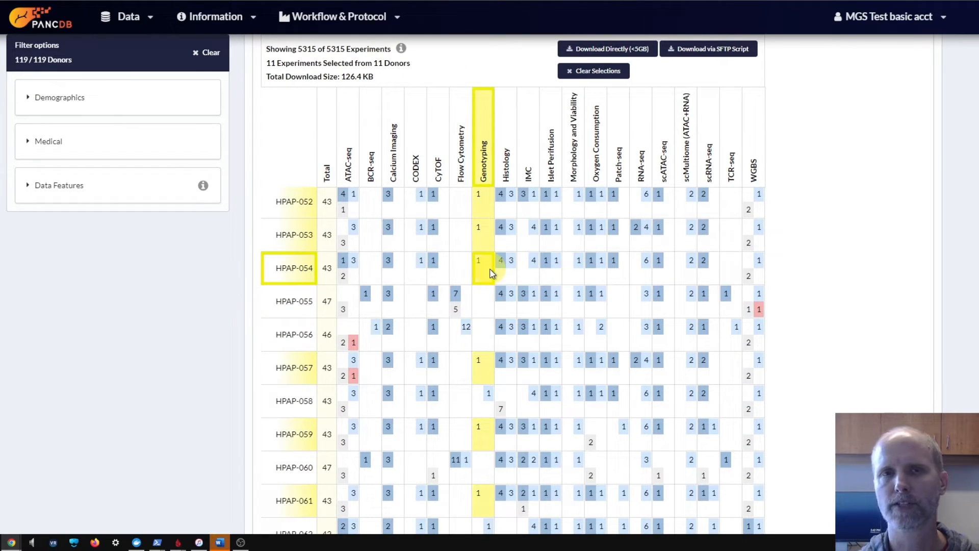
{"action": "mouse_move", "coordinate": [306, 271]}
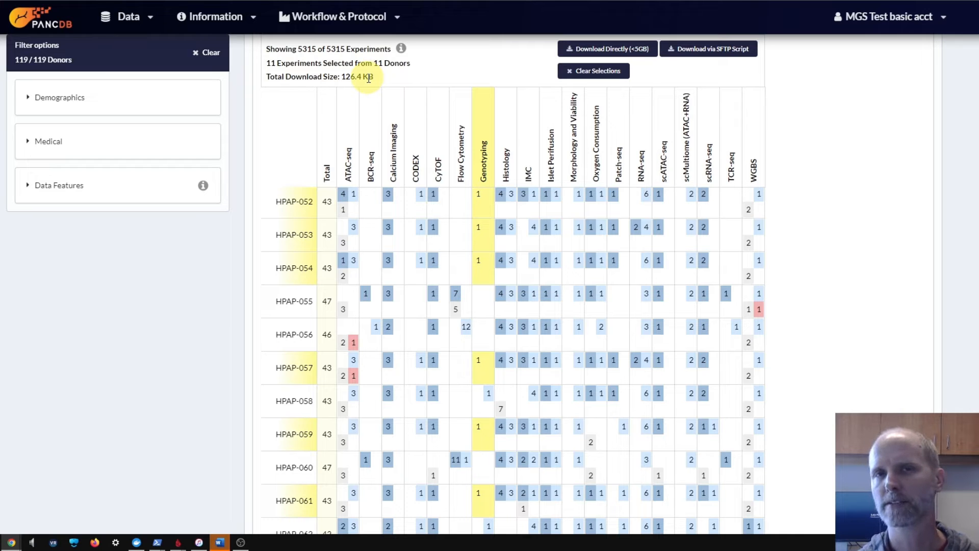
{"action": "scroll", "coordinate": [329, 229], "scroll_direction": "up", "scroll_amount": 10}
{"action": "scroll", "coordinate": [329, 232], "scroll_direction": "down", "scroll_amount": 9}
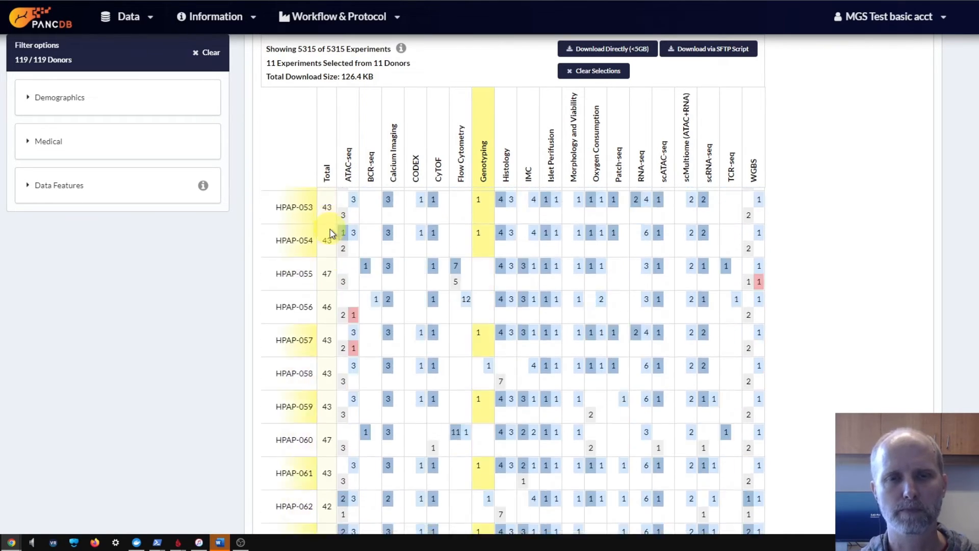
Select all available experiments of donor HPAP-051, and deselect the whole donor, including its Genotyping experiment
{"action": "mouse_move", "coordinate": [298, 254]}
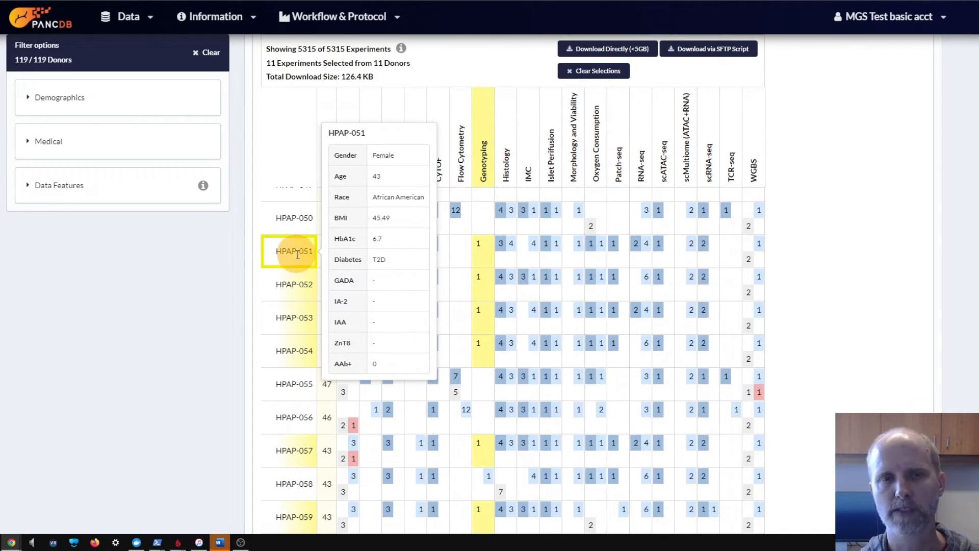
{"action": "left_click", "coordinate": [298, 254]}
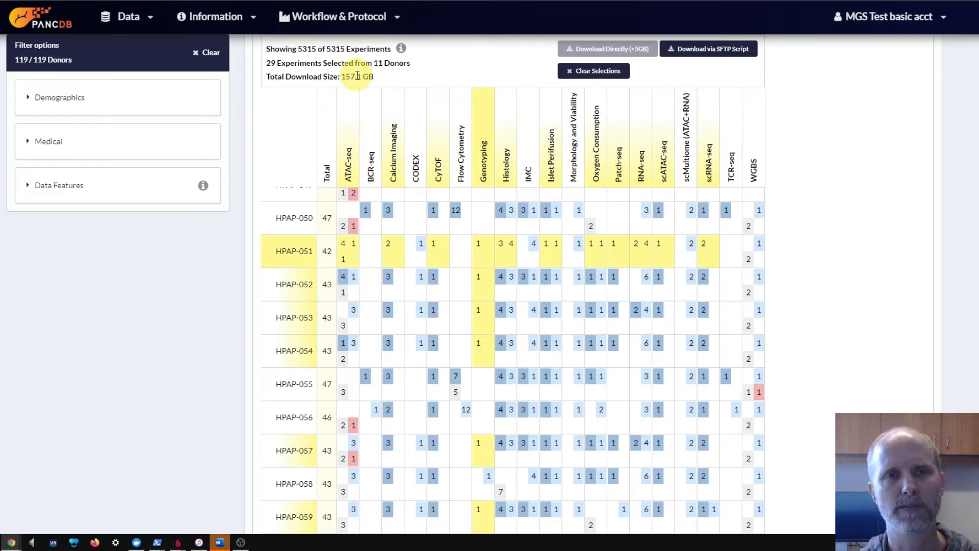
{"action": "mouse_move", "coordinate": [293, 262]}
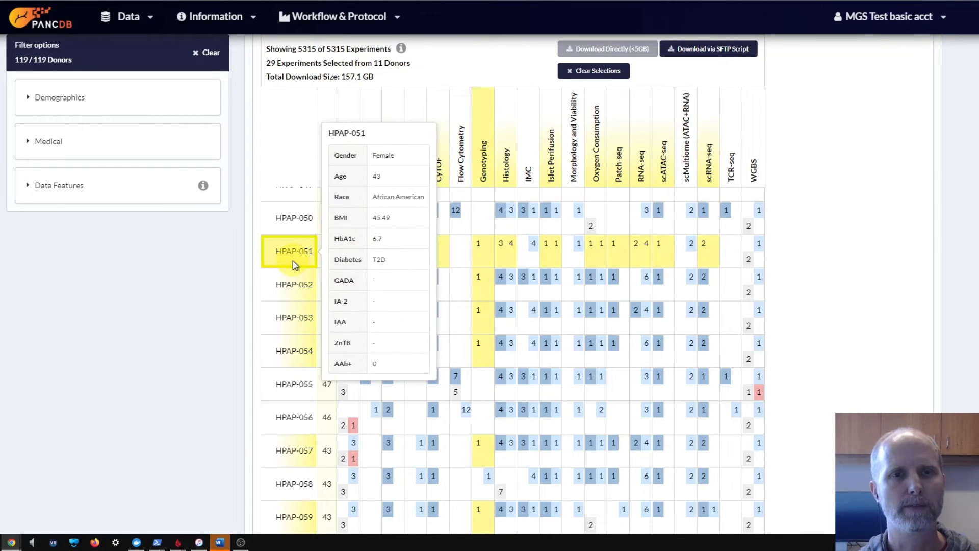
{"action": "left_click", "coordinate": [293, 262]}
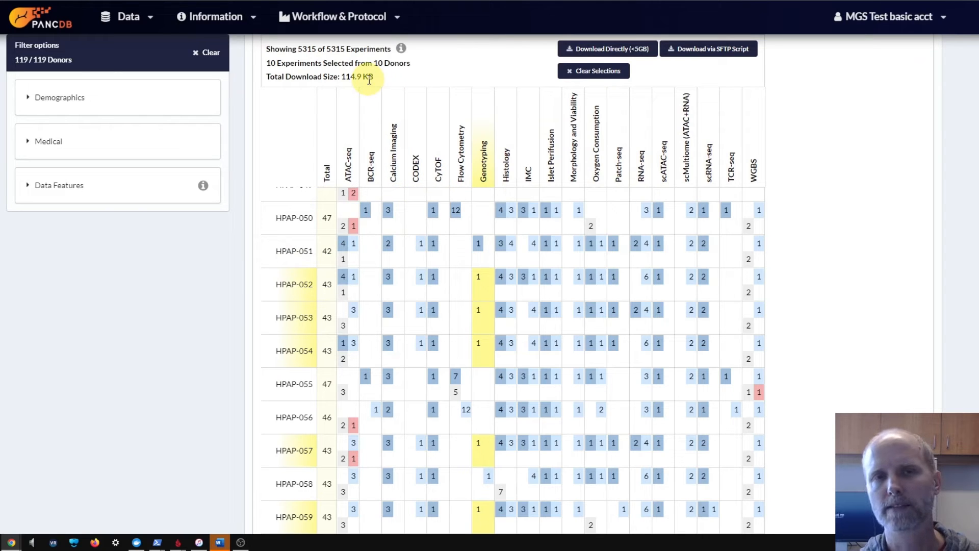
Start and cancel the direct zip download, and save the SFTP download script for the selected Genotyping experiments as a BASH file
{"action": "scroll", "coordinate": [369, 79], "scroll_direction": "up", "scroll_amount": 1}
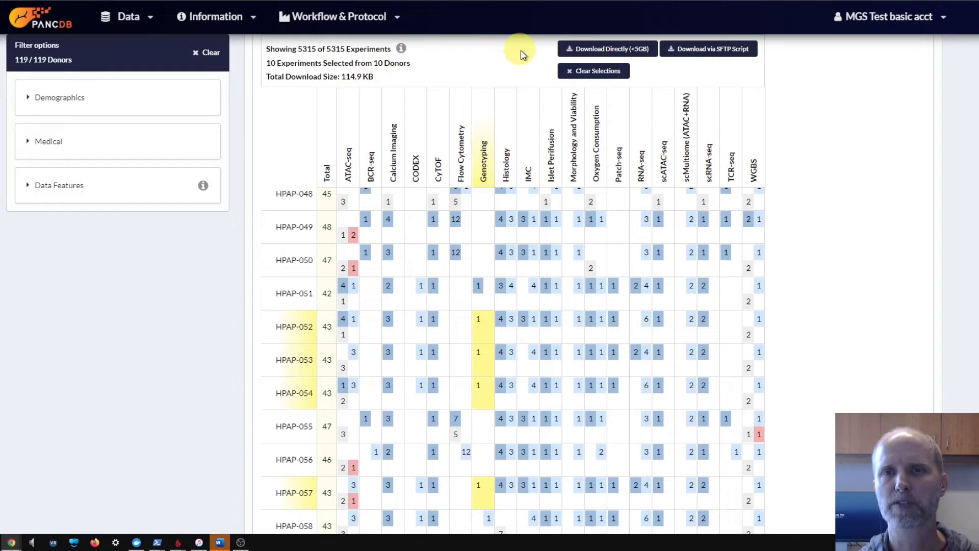
{"action": "left_click", "coordinate": [583, 54]}
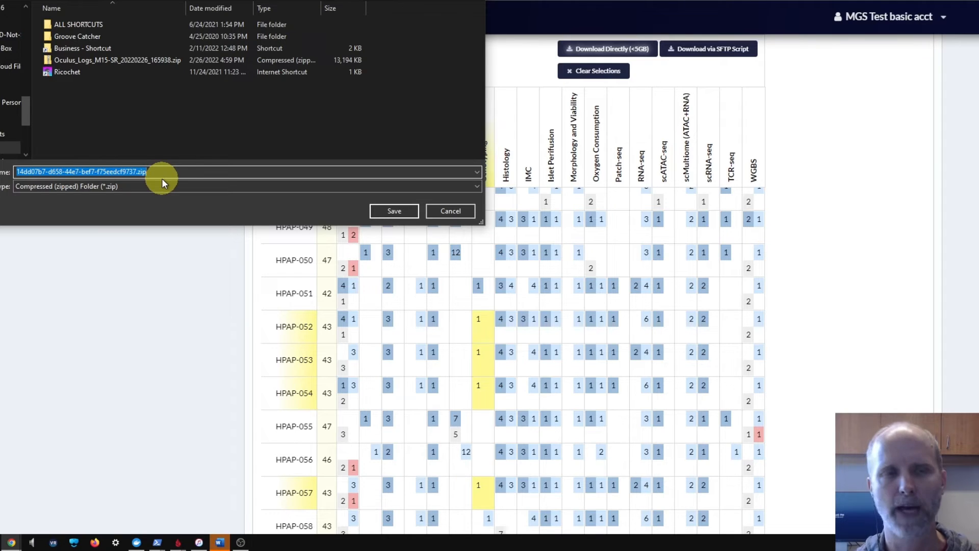
{"action": "left_click", "coordinate": [440, 210]}
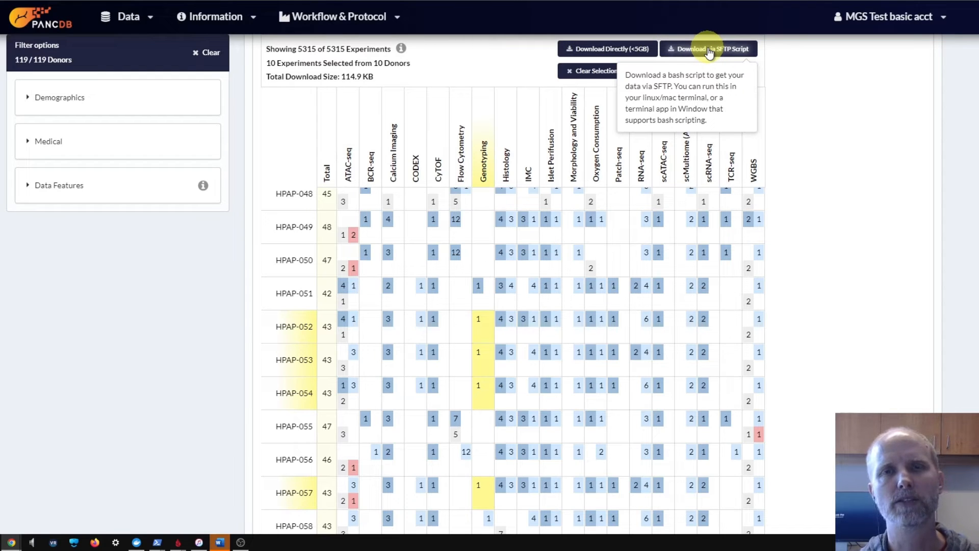
{"action": "left_click", "coordinate": [709, 50]}
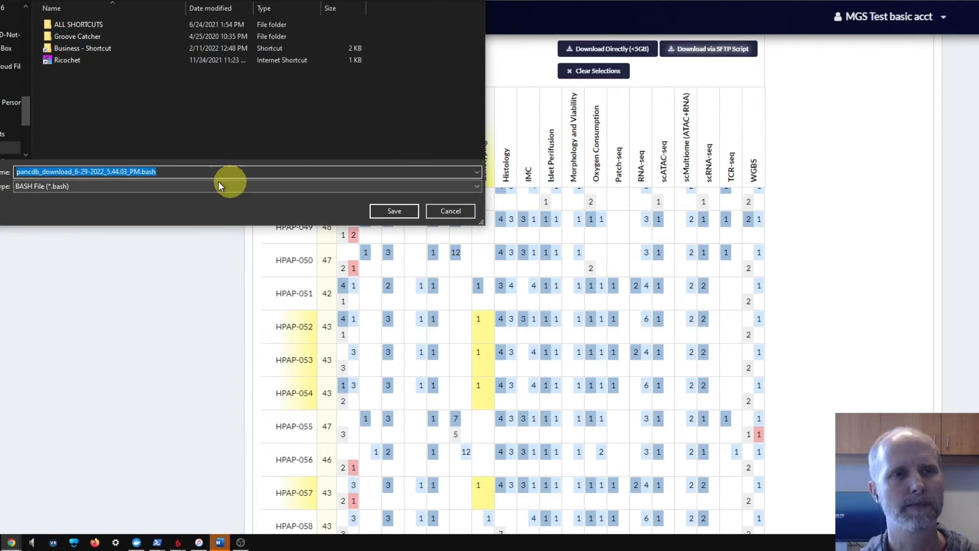
{"action": "left_click", "coordinate": [396, 211]}
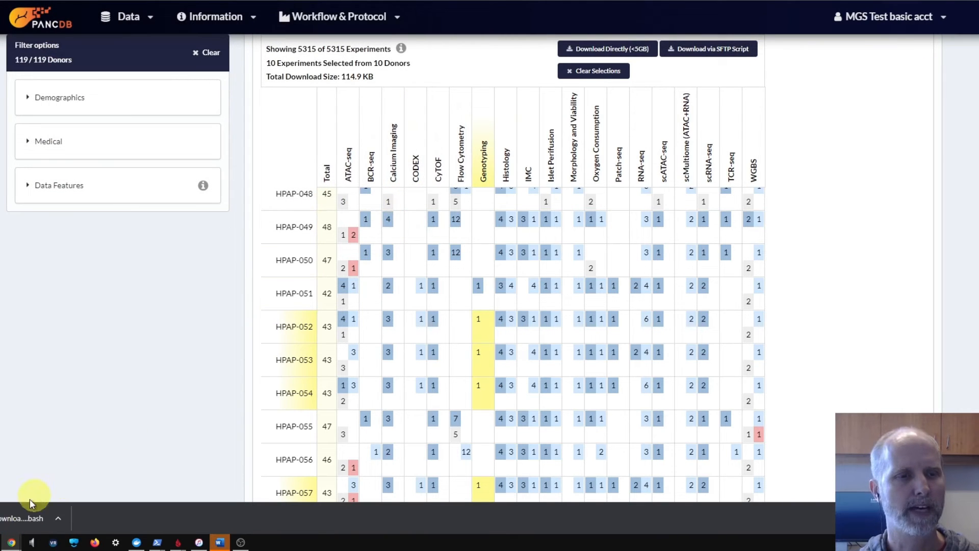
Open the downloaded bash script in Notepad, review its SSH key instructions, Genotyping file list and SFTP command, and close it
{"action": "left_click", "coordinate": [6, 519]}
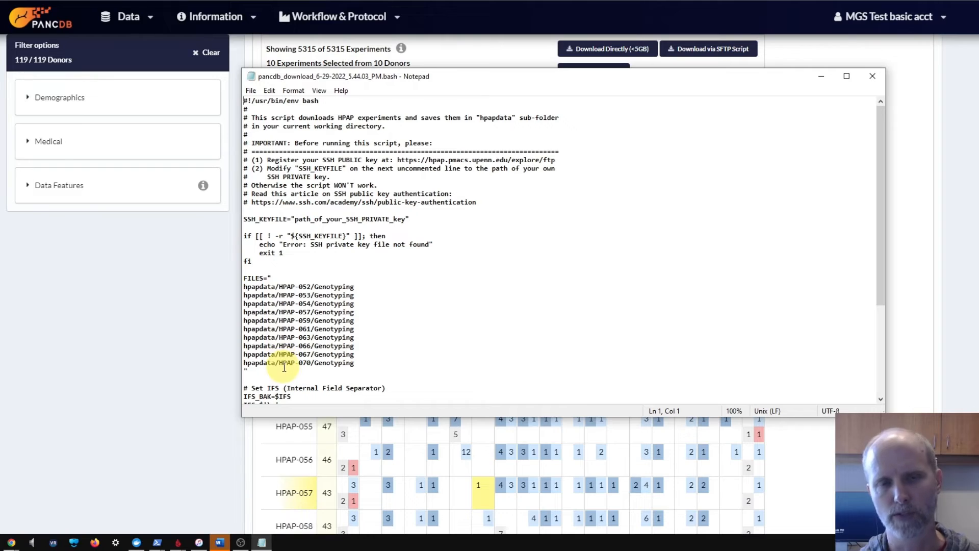
{"action": "scroll", "coordinate": [324, 350], "scroll_direction": "down", "scroll_amount": 5}
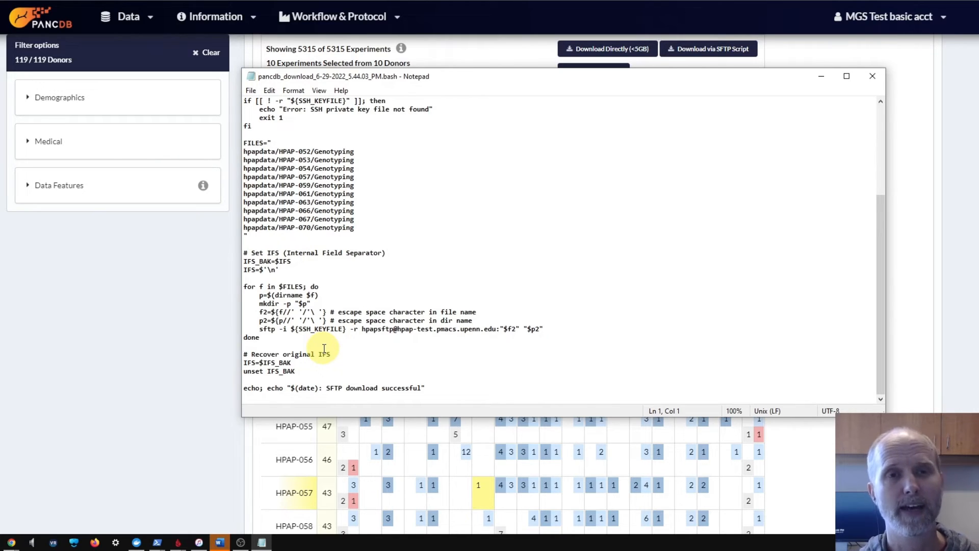
{"action": "scroll", "coordinate": [324, 348], "scroll_direction": "up", "scroll_amount": 4}
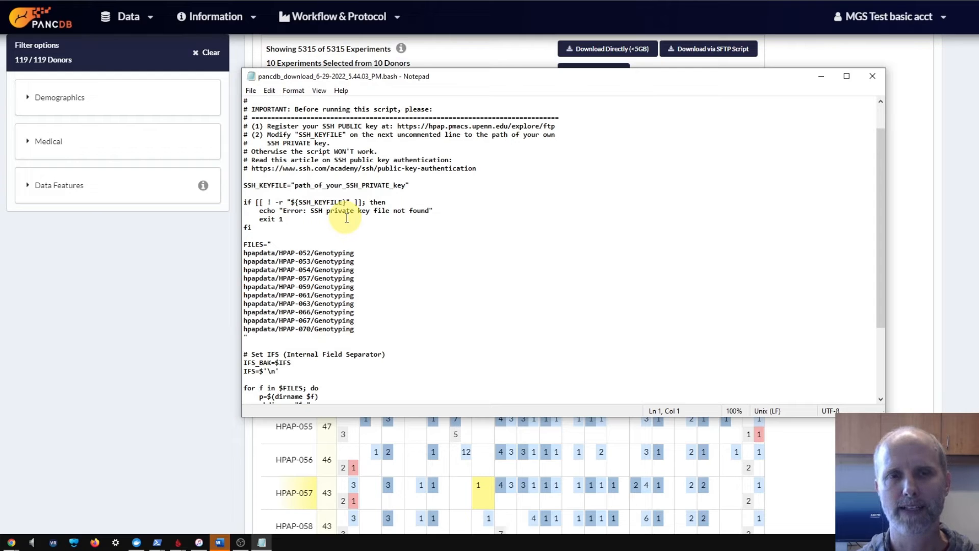
{"action": "left_click", "coordinate": [876, 77]}
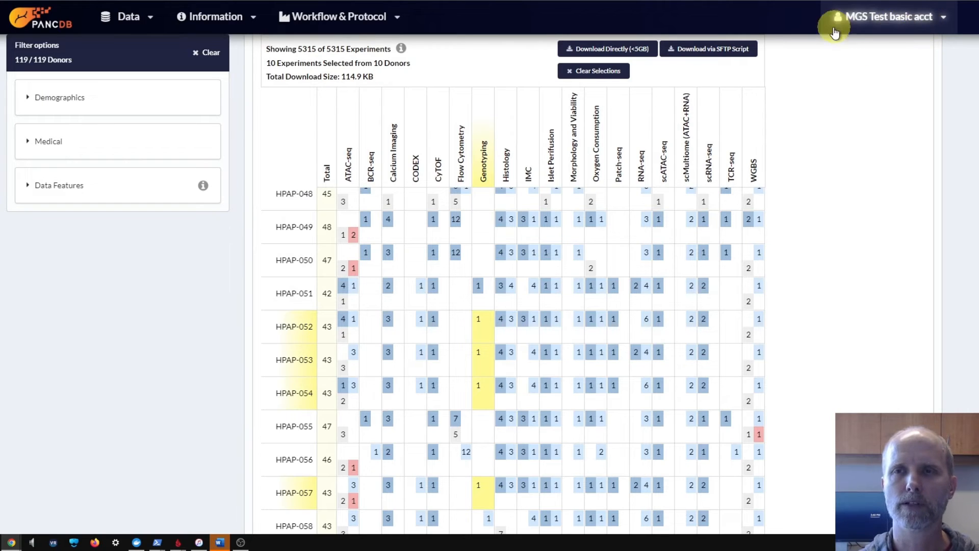
Review the FTP Download page's instructions for uploading an SSH public key and using SFTP, and return to the experiment data
{"action": "left_click", "coordinate": [910, 23]}
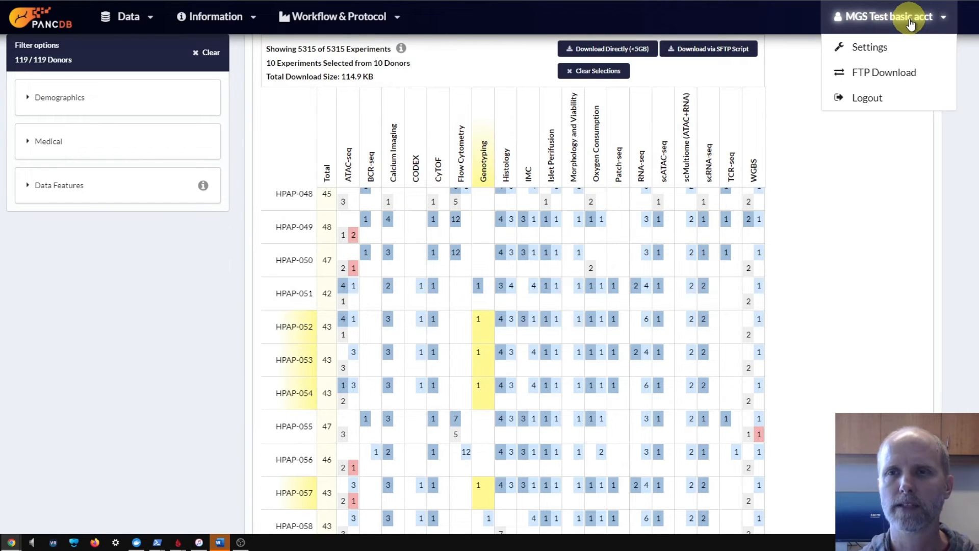
{"action": "left_click", "coordinate": [889, 82]}
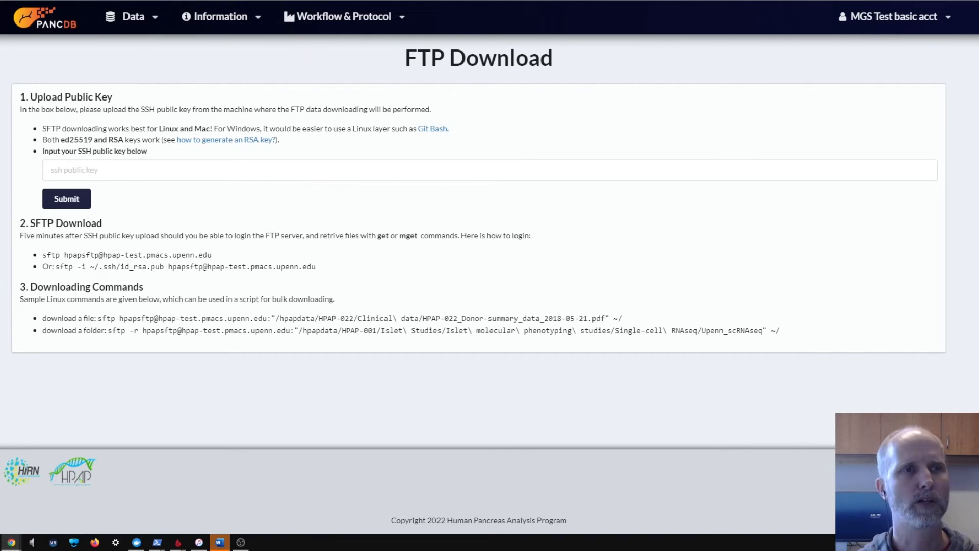
{"action": "key", "text": "alt+Left"}
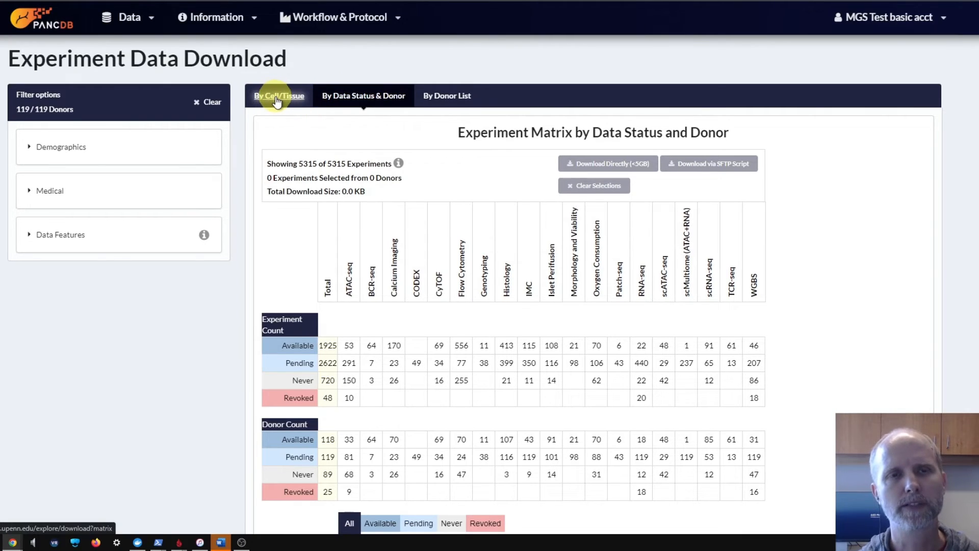
Show the experiment matrix by cell and tissue type, and examine which experiments exist for each cell type and tissue
{"action": "left_click", "coordinate": [277, 100]}
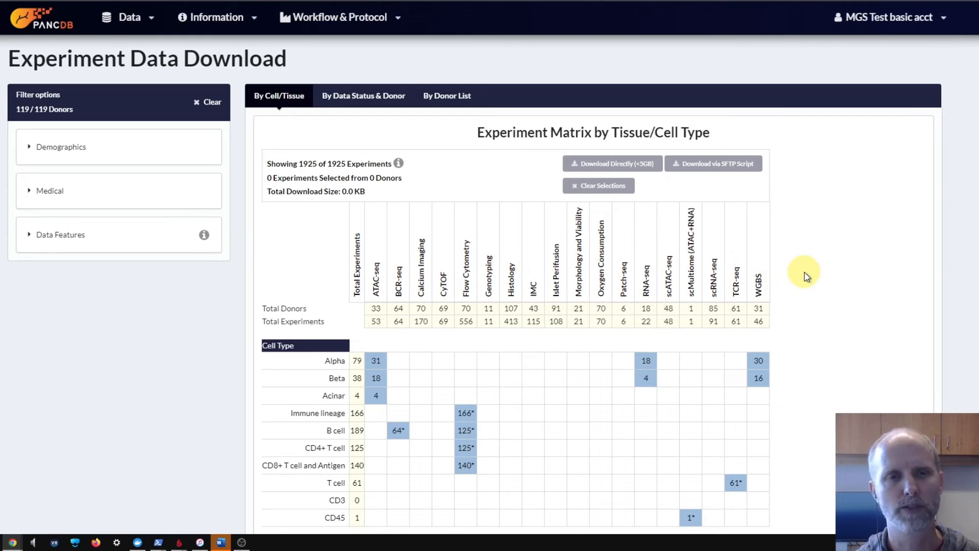
{"action": "scroll", "coordinate": [805, 276], "scroll_direction": "down", "scroll_amount": 1}
{"action": "scroll", "coordinate": [805, 275], "scroll_direction": "down", "scroll_amount": 1}
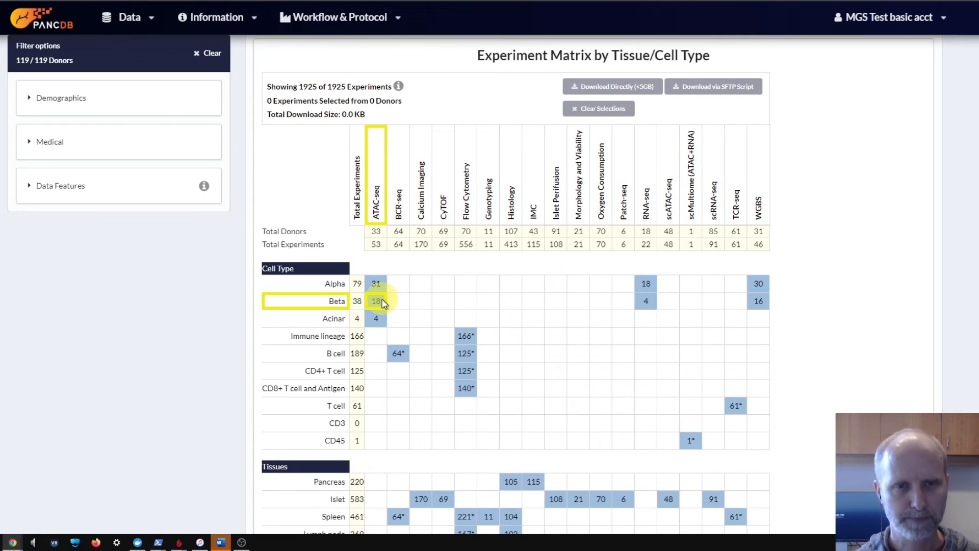
{"action": "scroll", "coordinate": [382, 306], "scroll_direction": "down", "scroll_amount": 2}
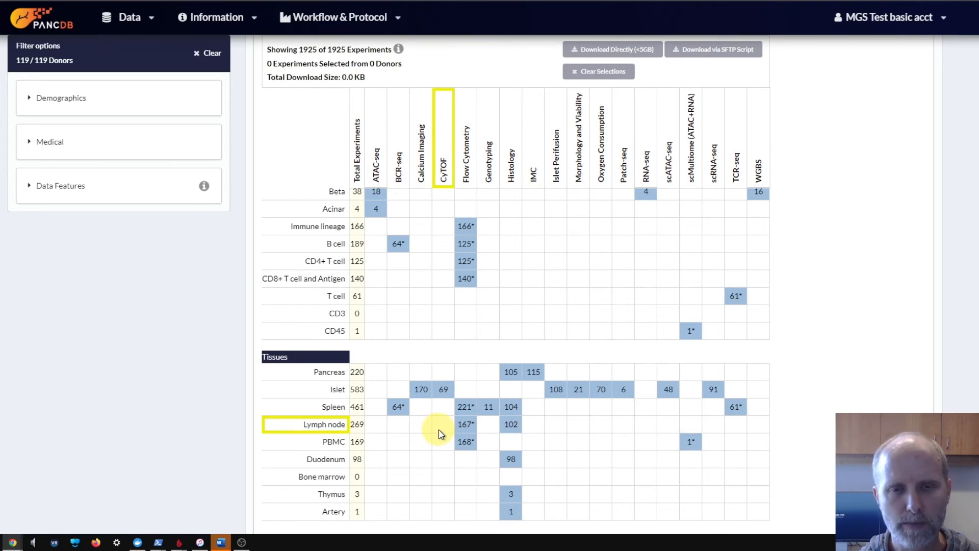
{"action": "mouse_move", "coordinate": [466, 425]}
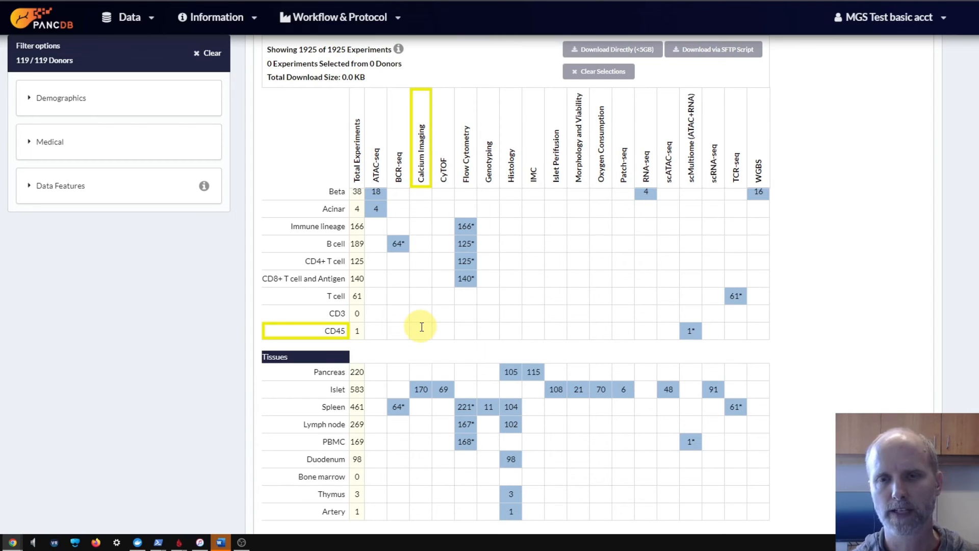
Select the Flow Cytometry experiments for the Immune lineage cell type
{"action": "scroll", "coordinate": [422, 327], "scroll_direction": "up", "scroll_amount": 2}
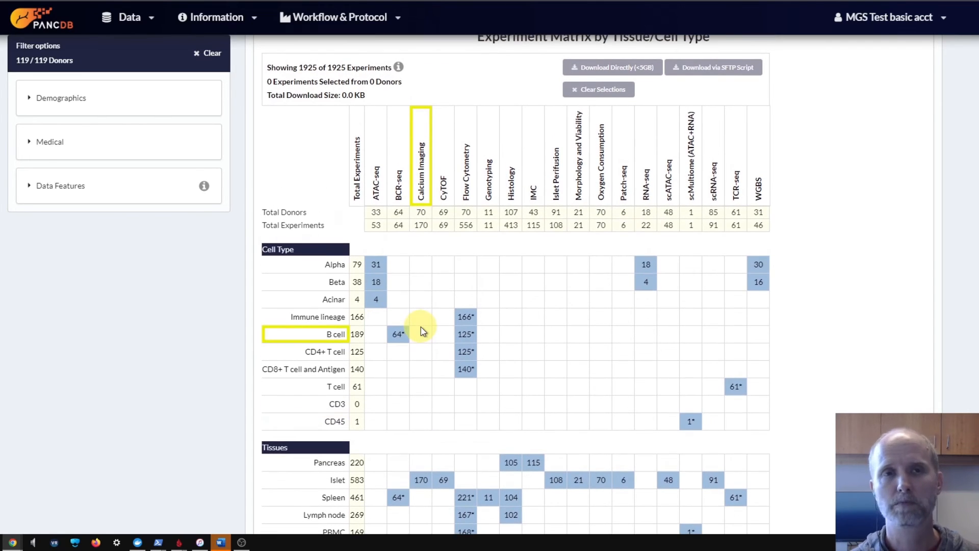
{"action": "scroll", "coordinate": [422, 329], "scroll_direction": "up", "scroll_amount": 1}
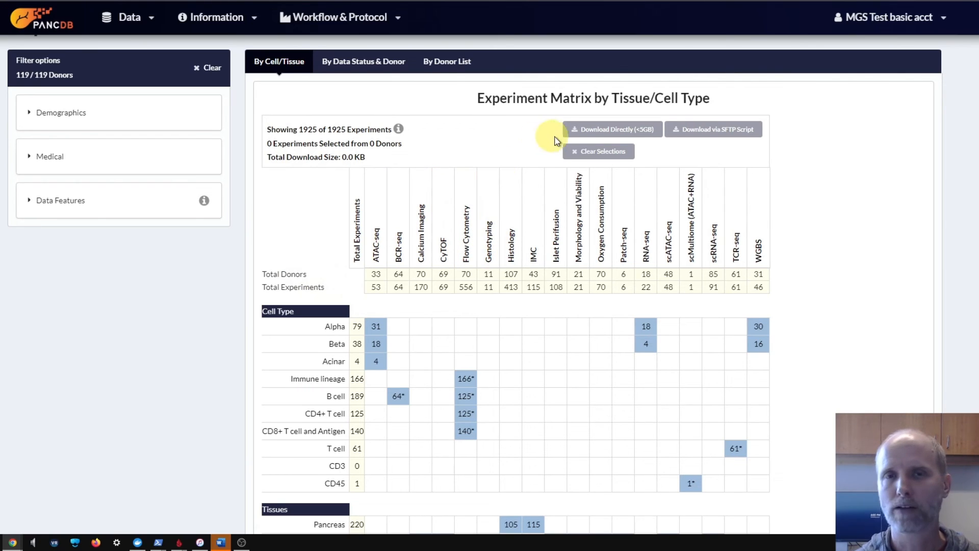
{"action": "left_click", "coordinate": [463, 378]}
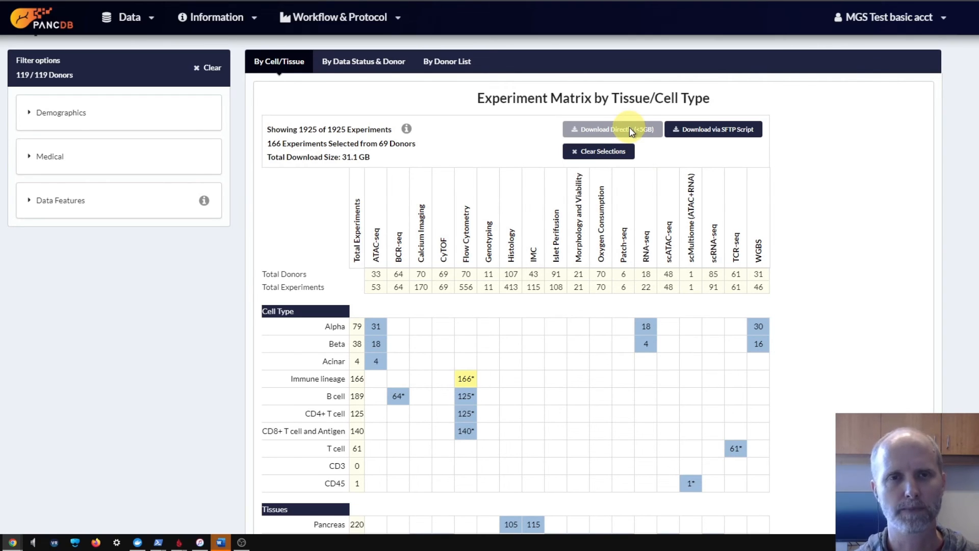
Select the BCR-seq experiments for the B cell type and deselect the Immune lineage Flow Cytometry experiments
{"action": "left_click", "coordinate": [397, 394]}
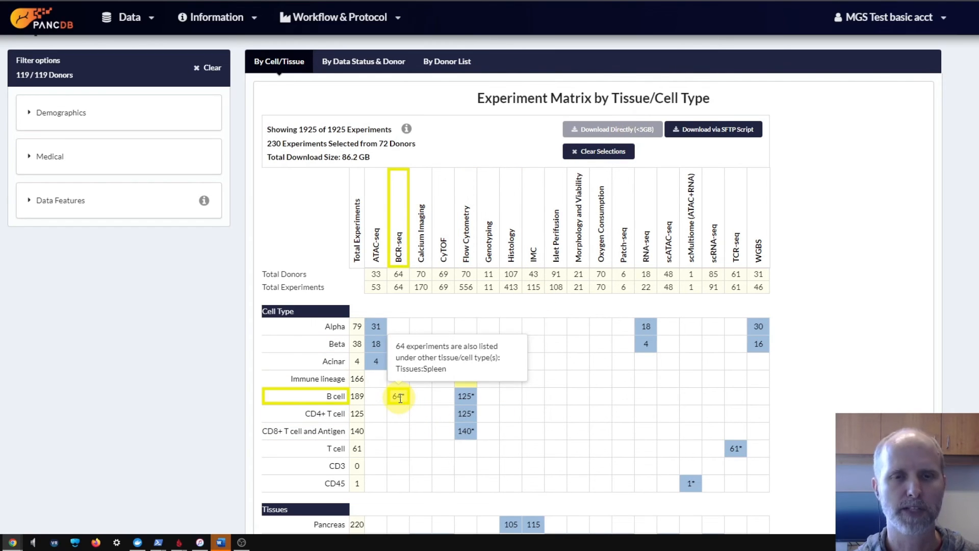
{"action": "left_click", "coordinate": [465, 376]}
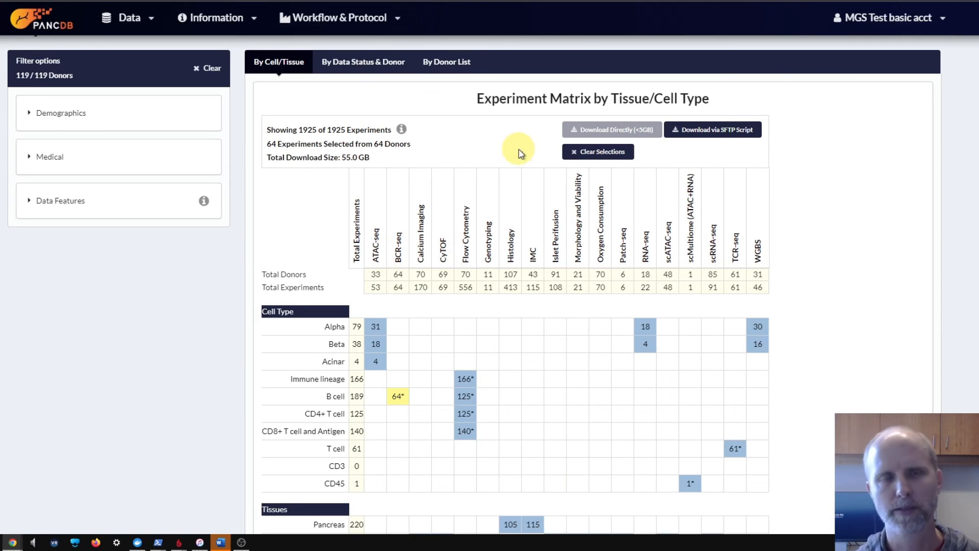
Show the experiment data by donor list, and expand donor HPAP-001 and its Flow cytometry - Immune lineage folder to view the files
{"action": "left_click", "coordinate": [453, 70]}
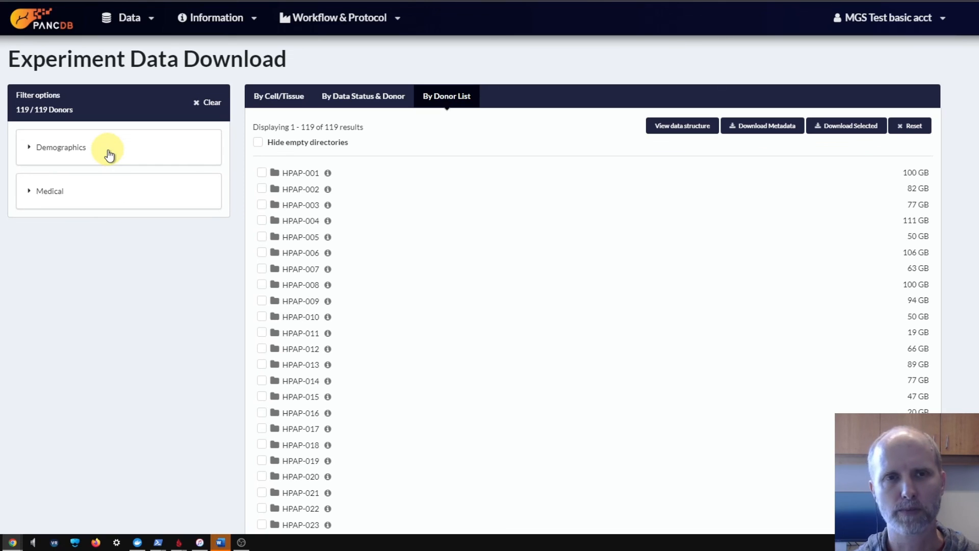
{"action": "mouse_move", "coordinate": [299, 179]}
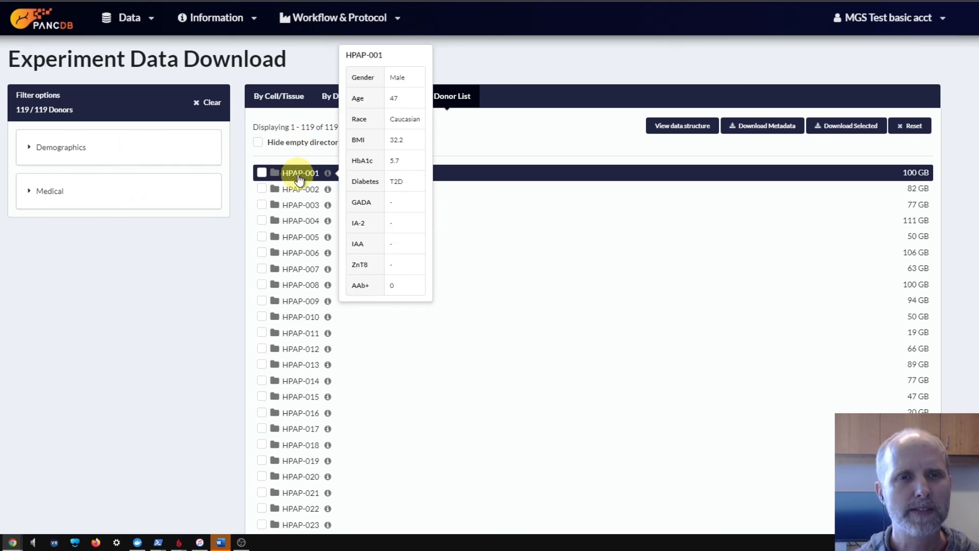
{"action": "left_click", "coordinate": [299, 176]}
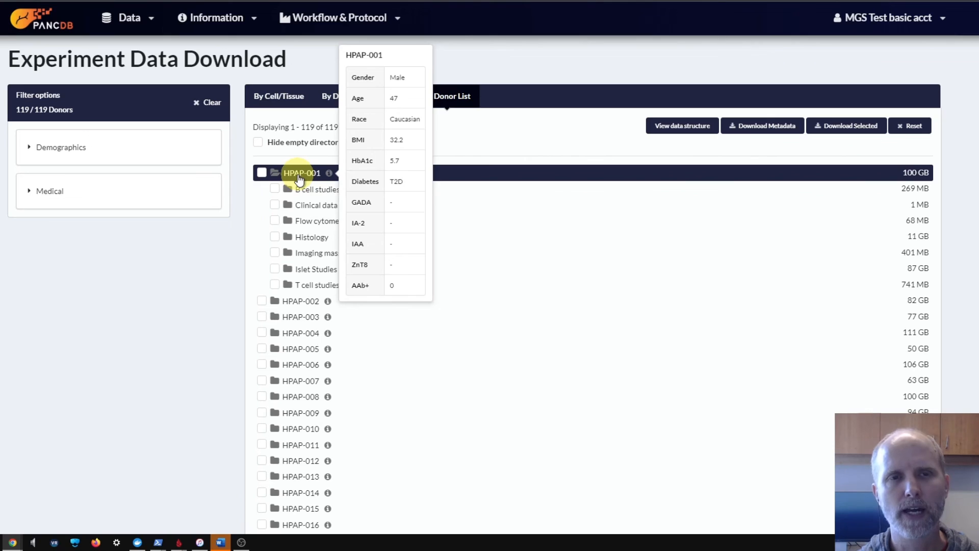
{"action": "left_click", "coordinate": [319, 222]}
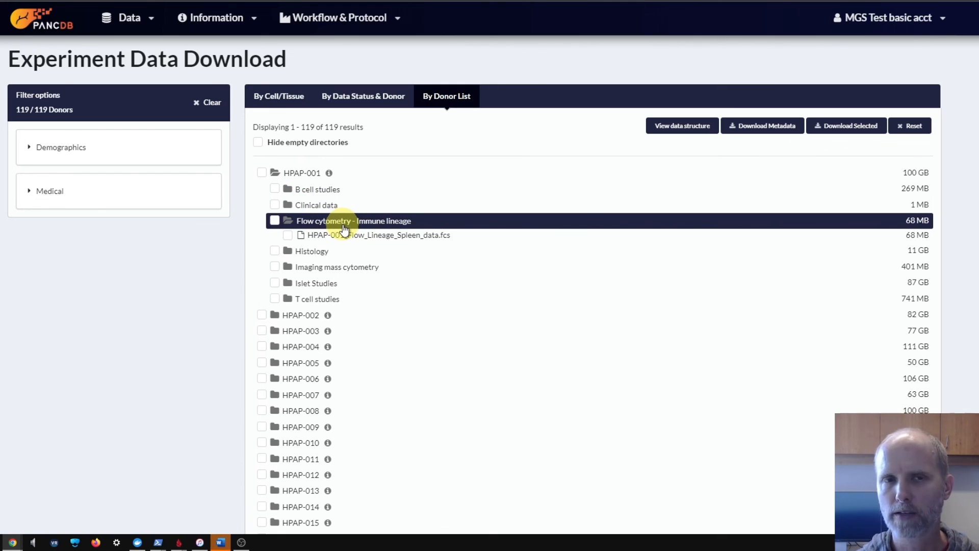
Browse HPAP-001's Imaging mass cytometry files through Pancreas unsure of orientation, FFPE-Stain Panel 1 and ROI1, then collapse the Imaging mass cytometry folder
{"action": "left_click", "coordinate": [345, 270]}
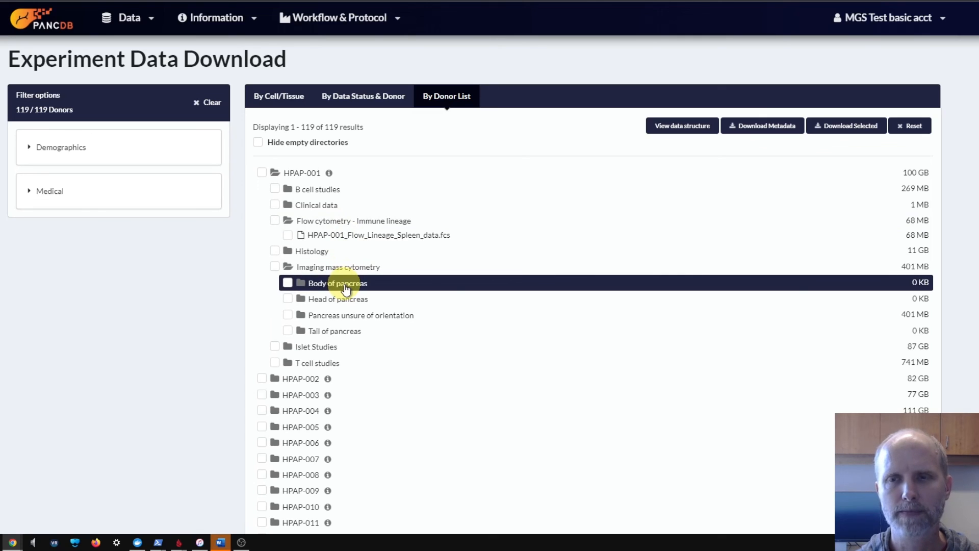
{"action": "left_click", "coordinate": [345, 314]}
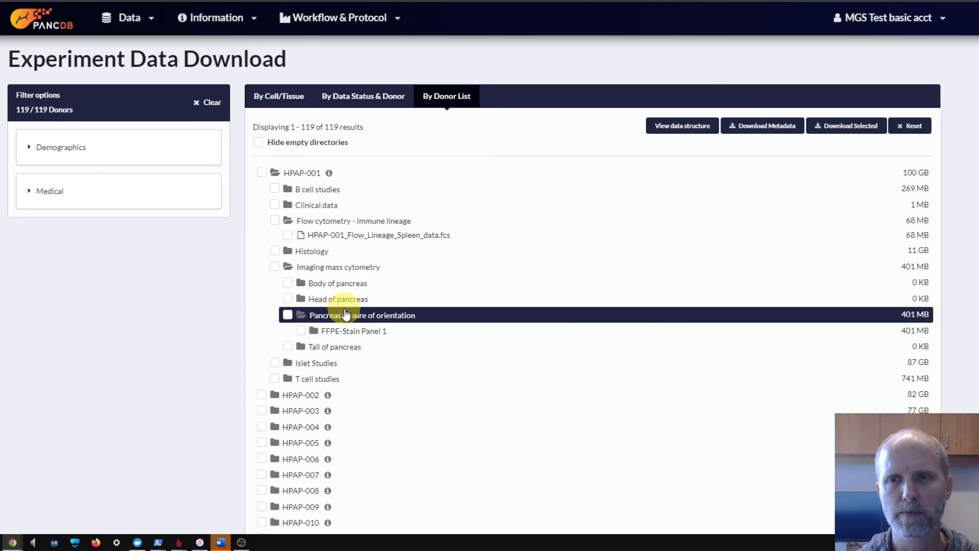
{"action": "left_click", "coordinate": [348, 332]}
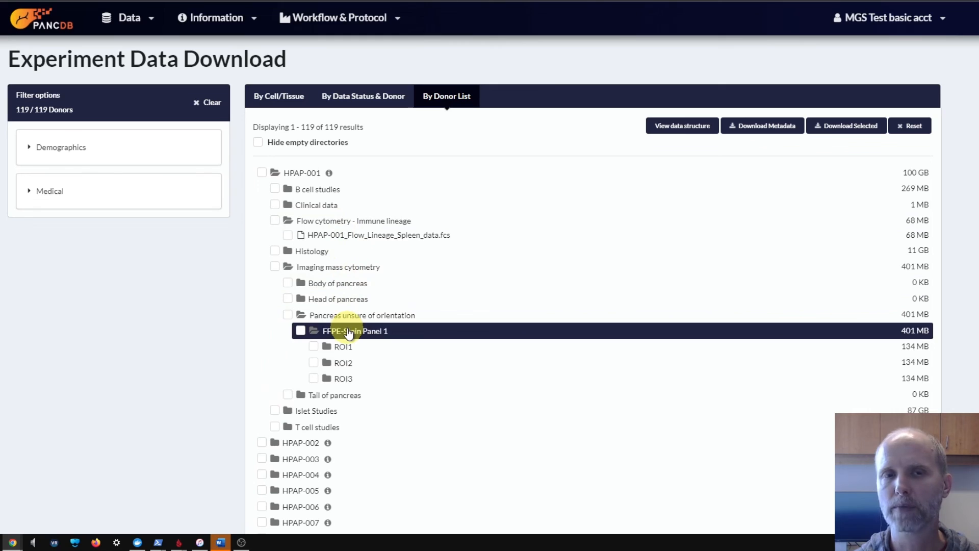
{"action": "left_click", "coordinate": [340, 346]}
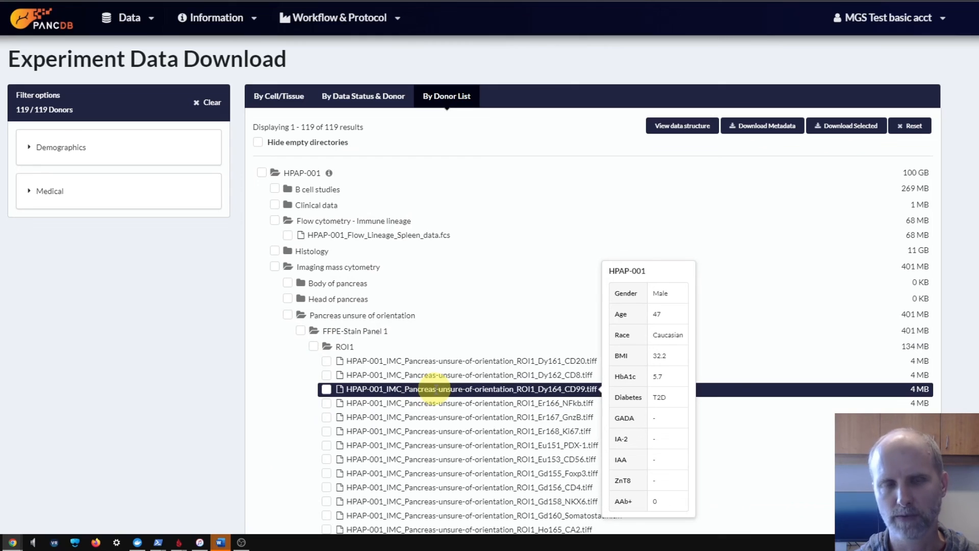
{"action": "left_click", "coordinate": [357, 269]}
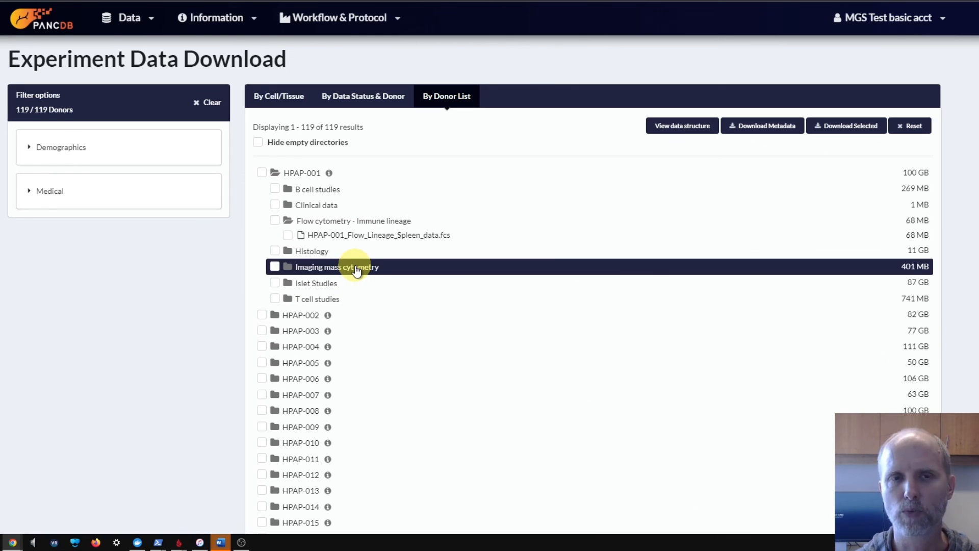